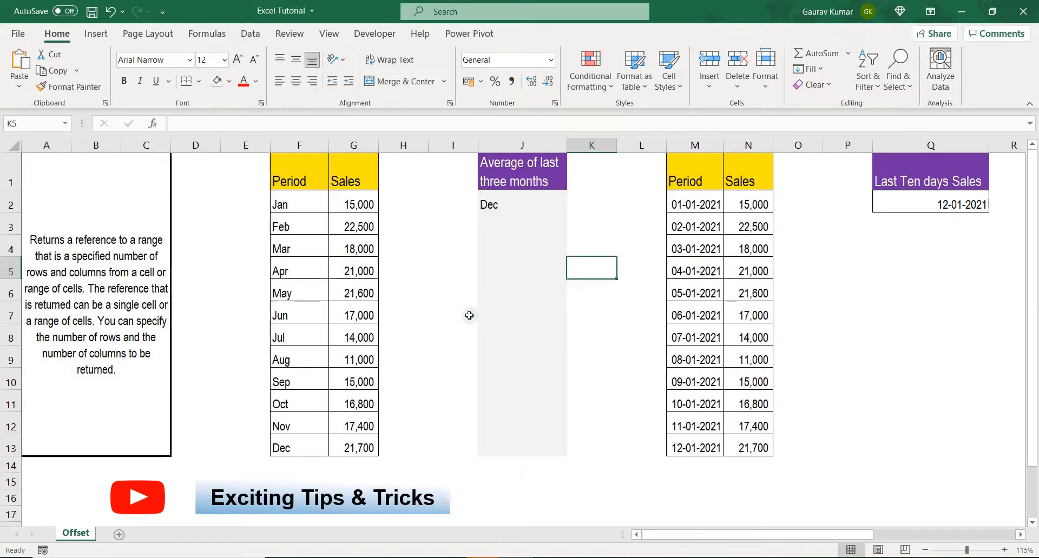
Examine the monthly Period and Sales table and the cells for the average of the last three months.
{"action": "left_click", "coordinate": [469, 315]}
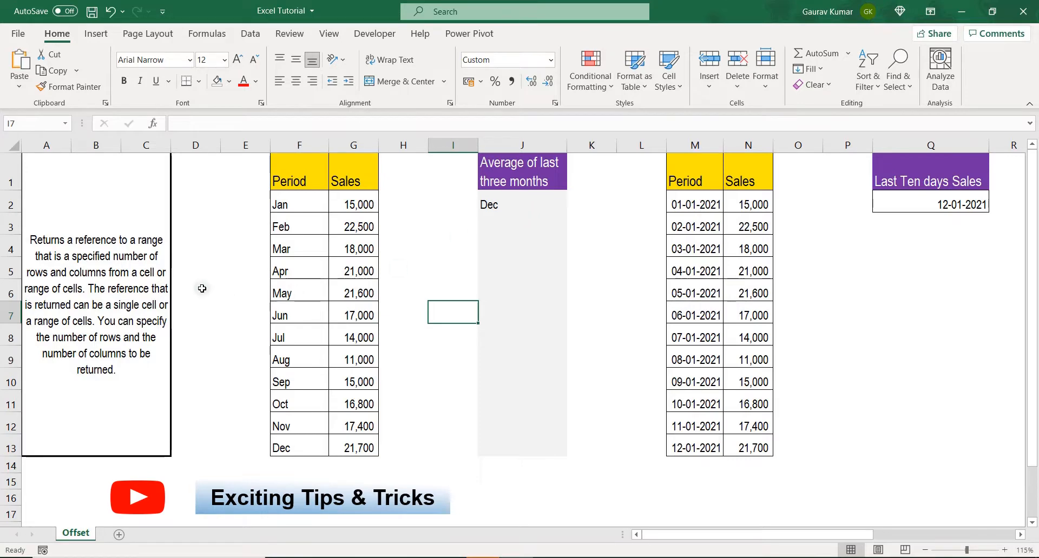
{"action": "left_click", "coordinate": [125, 219]}
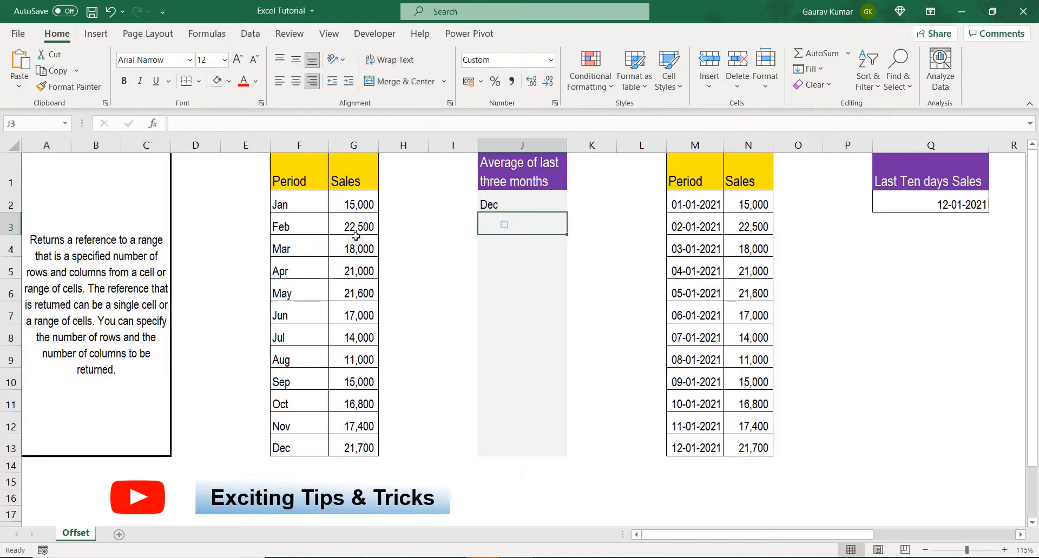
{"action": "left_click_drag", "start_coordinate": [302, 176], "coordinate": [351, 454]}
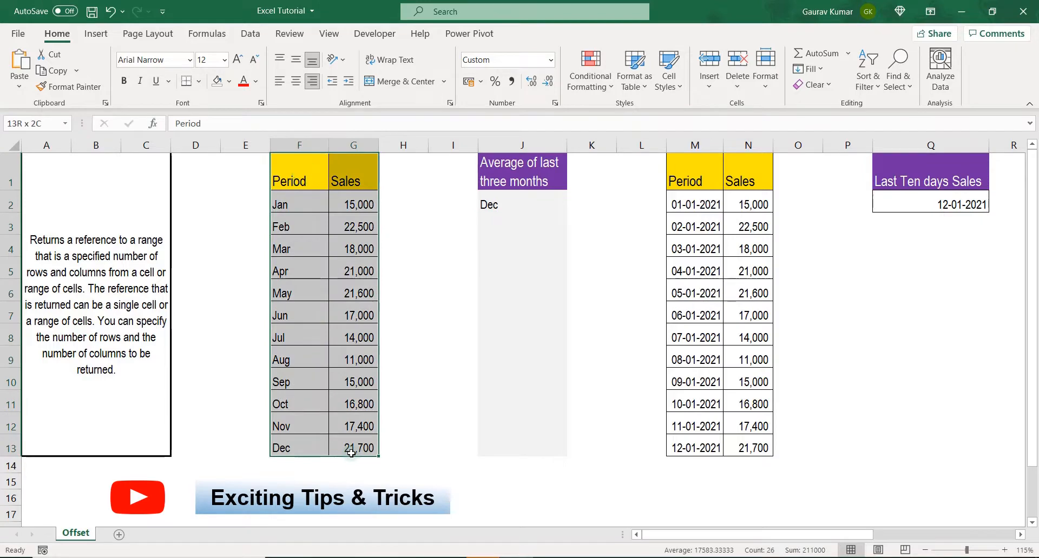
{"action": "left_click", "coordinate": [299, 296]}
{"action": "left_click_drag", "start_coordinate": [351, 175], "coordinate": [349, 448]}
{"action": "left_click", "coordinate": [537, 166]}
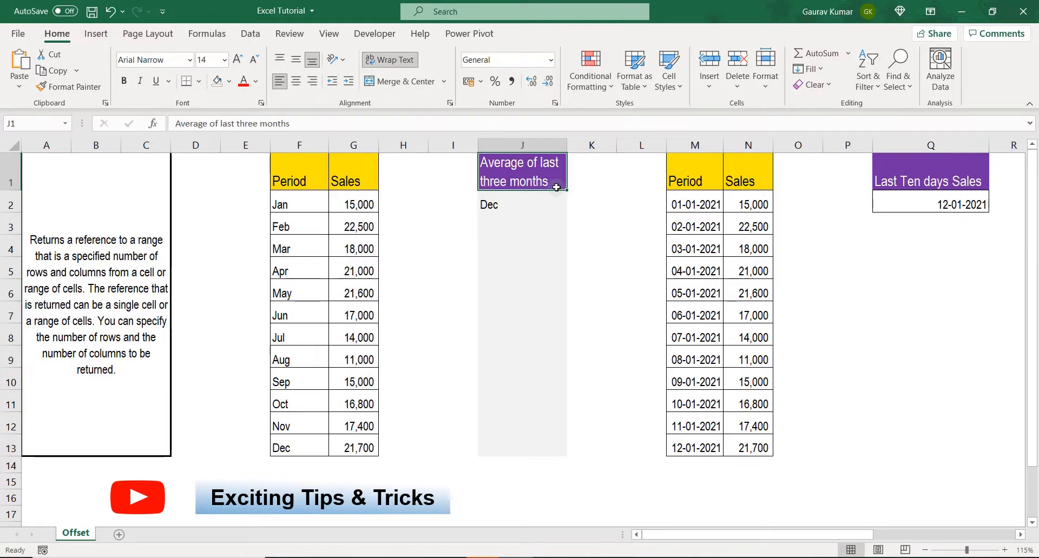
{"action": "left_click", "coordinate": [493, 205]}
Enter =OFFSET($F$1,1,1,1,1) in cell J3, using the Period header as an absolute reference.
{"action": "left_click", "coordinate": [494, 224]}
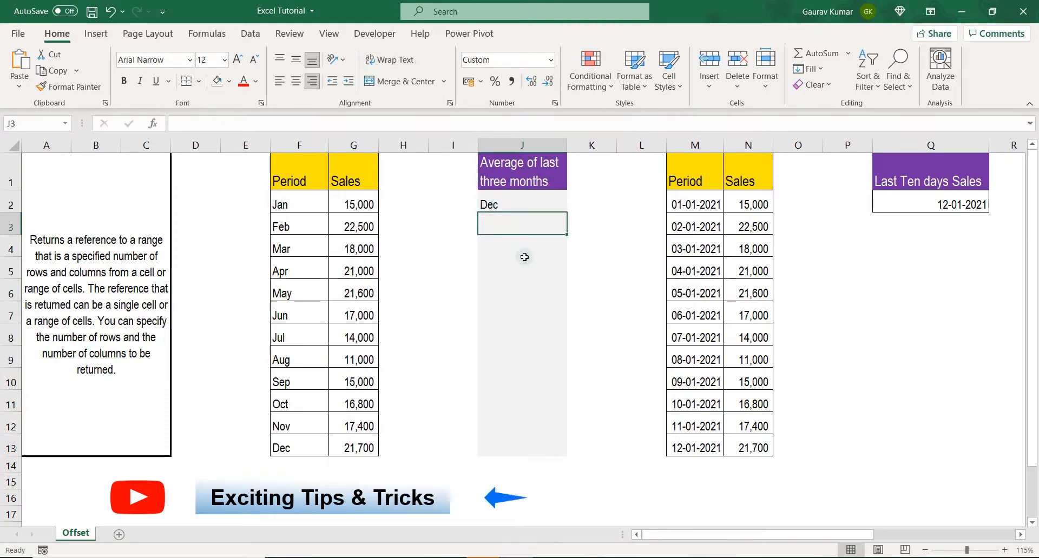
{"action": "type", "text": "=offset"}
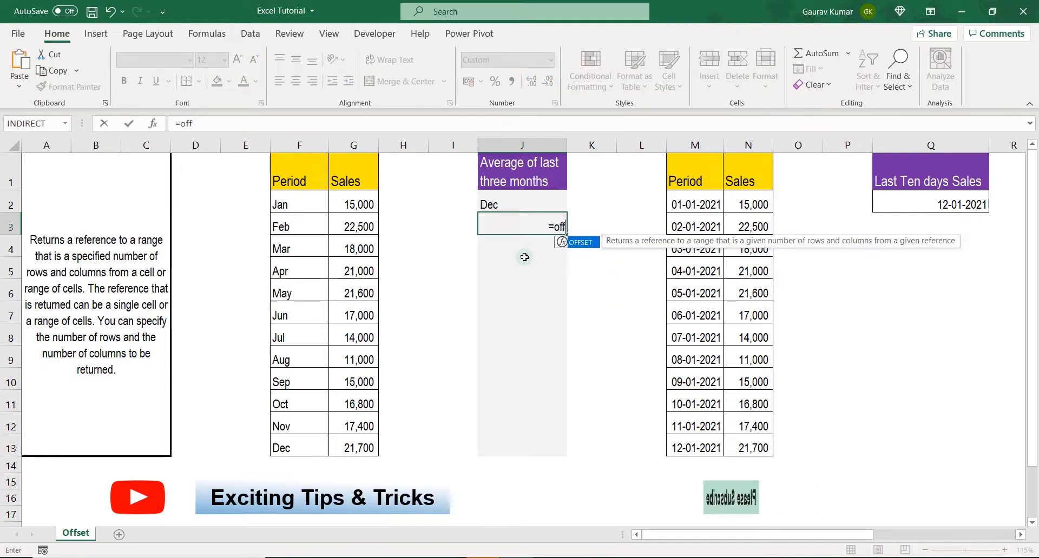
{"action": "key", "text": "Tab"}
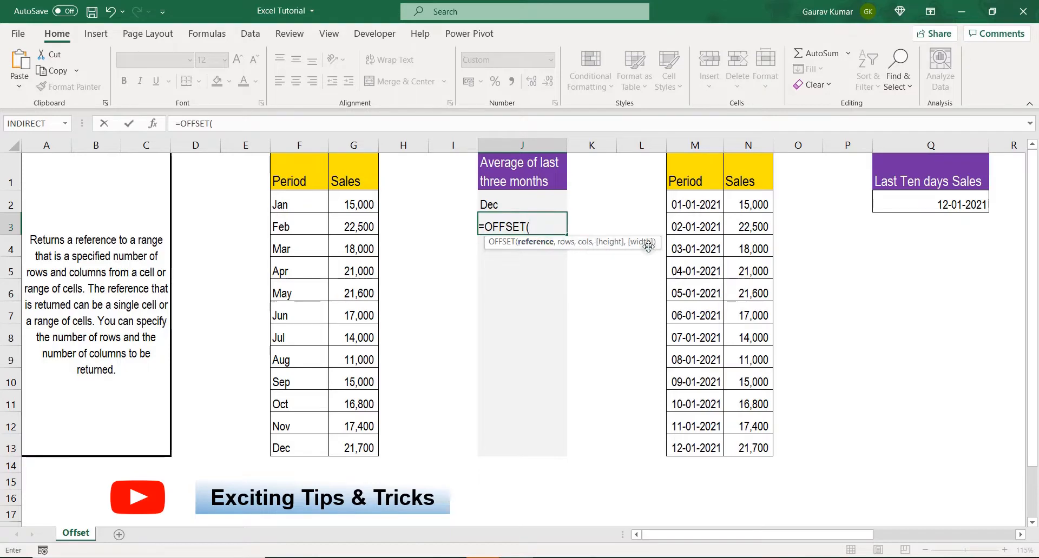
{"action": "left_click", "coordinate": [310, 177]}
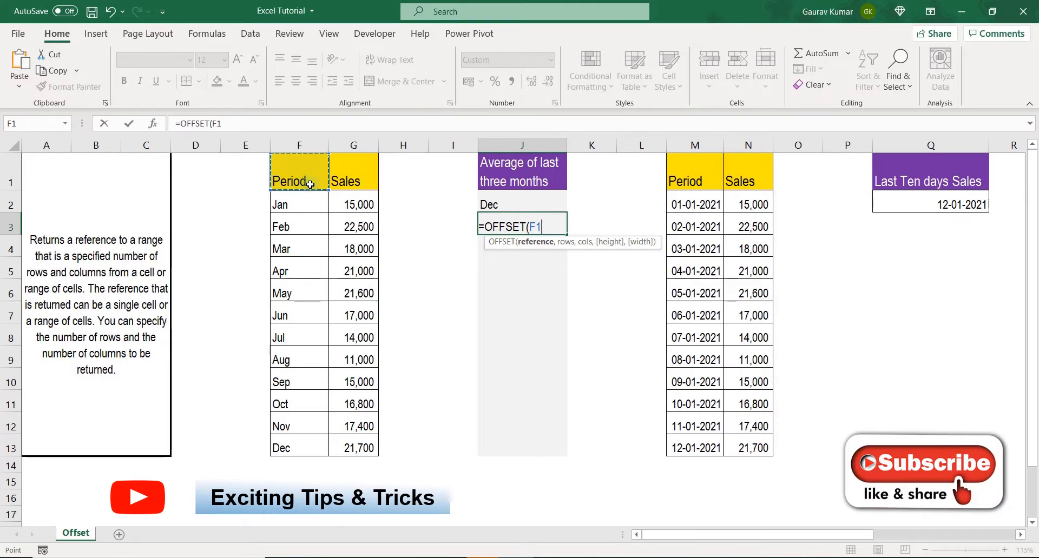
{"action": "key", "text": "F4"}
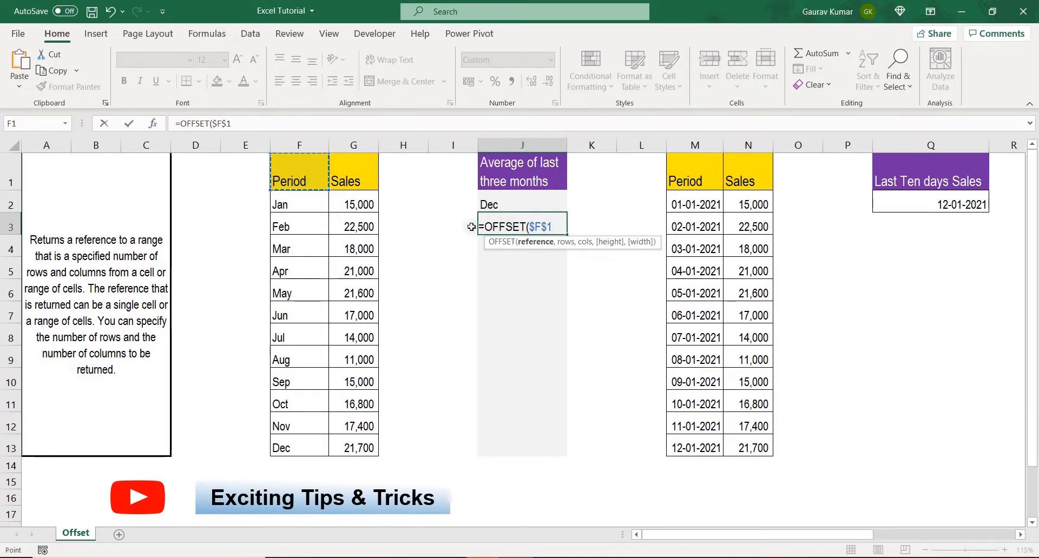
{"action": "type", "text": ","}
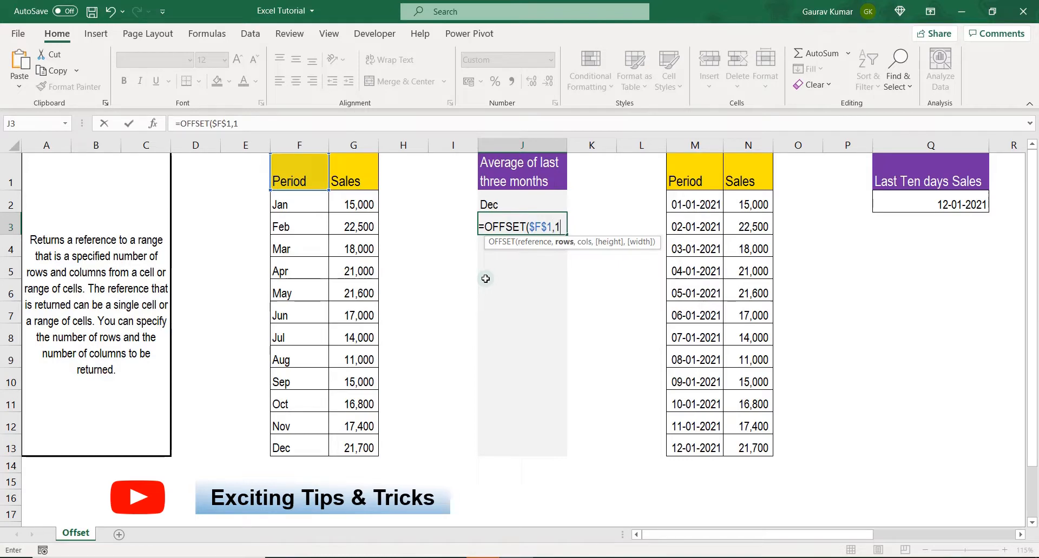
{"action": "type", "text": "1,1,"}
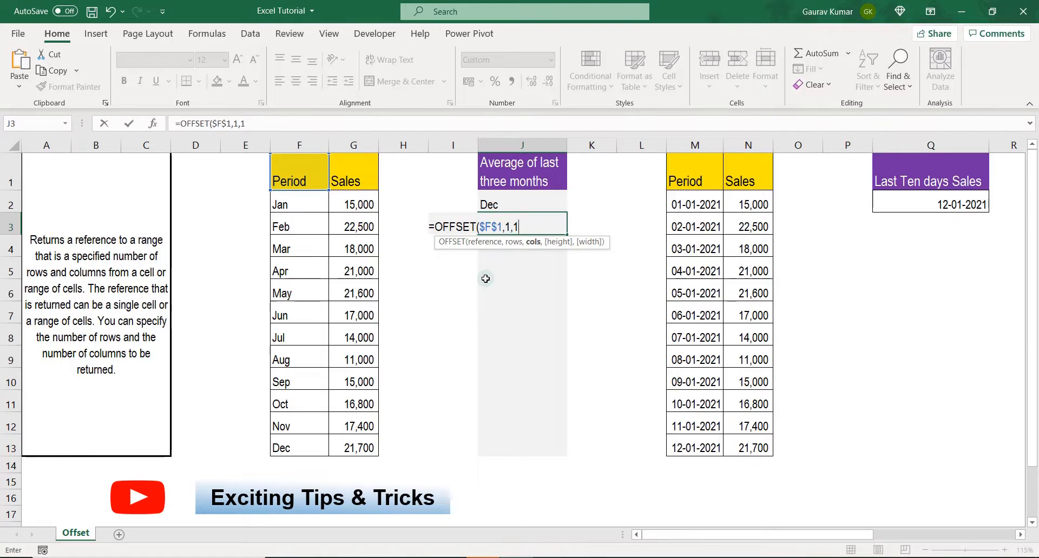
{"action": "type", "text": "1,1"}
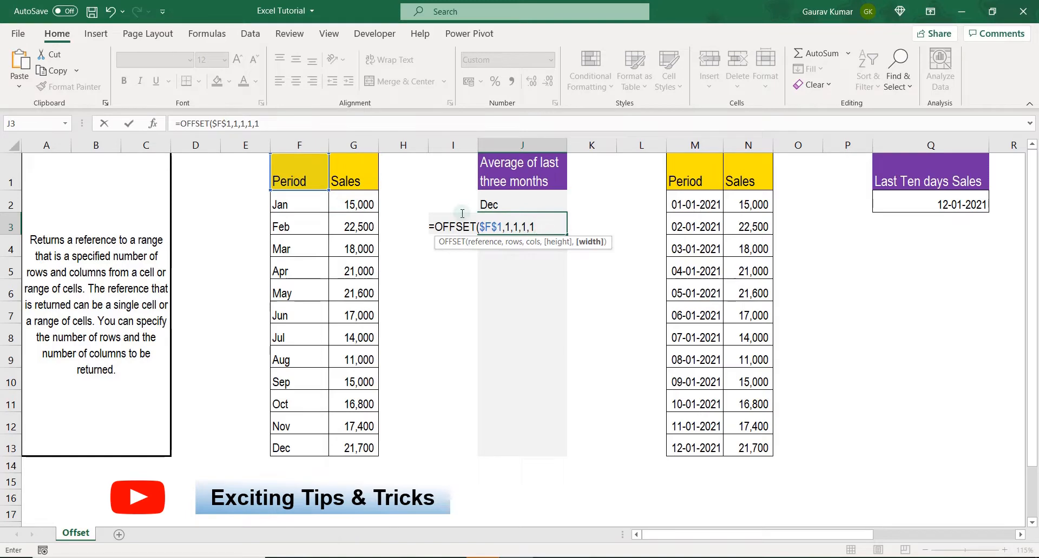
{"action": "type", "text": ")"}
{"action": "key", "text": "Return"}
{"action": "key", "text": "Up"}
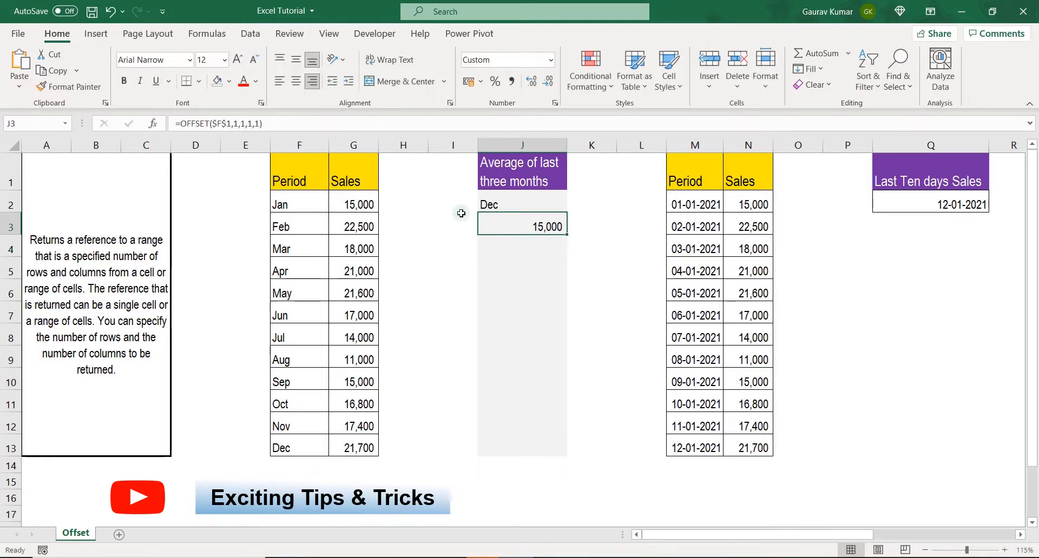
Set the rows argument of the OFFSET formula in J3 to 2.
{"action": "key", "text": "F2"}
{"action": "left_click", "coordinate": [514, 226]}
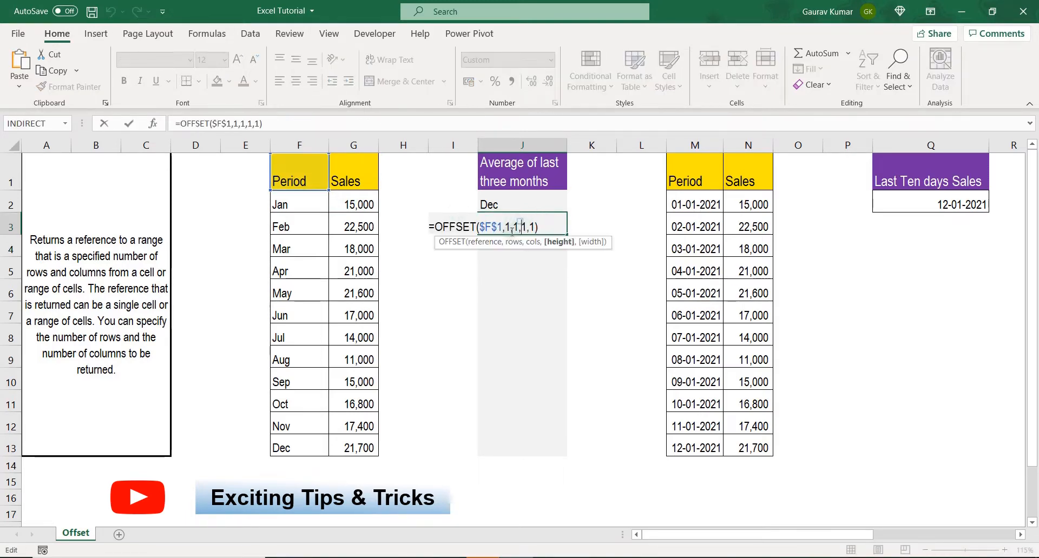
{"action": "left_click", "coordinate": [511, 227]}
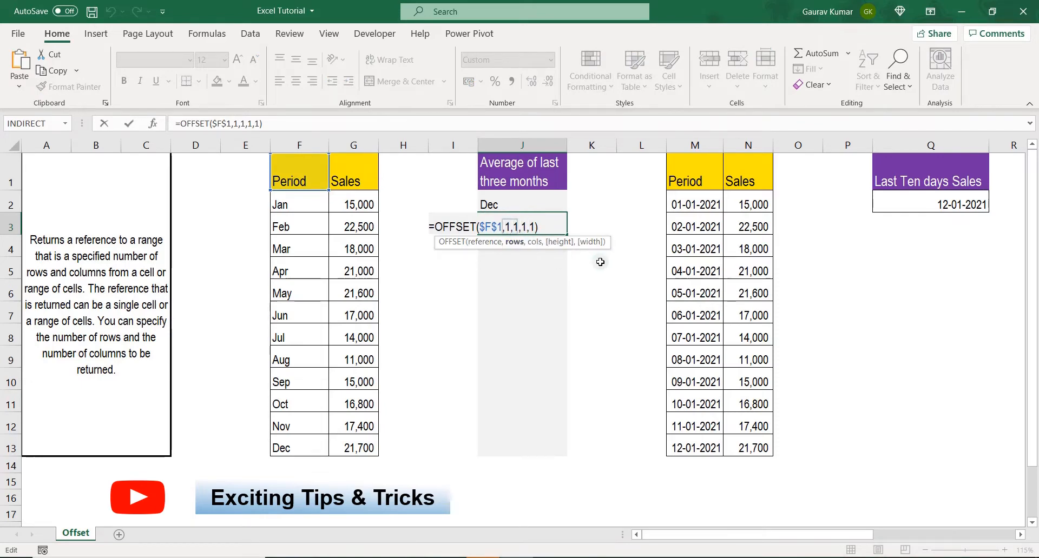
{"action": "key", "text": "BackSpace"}
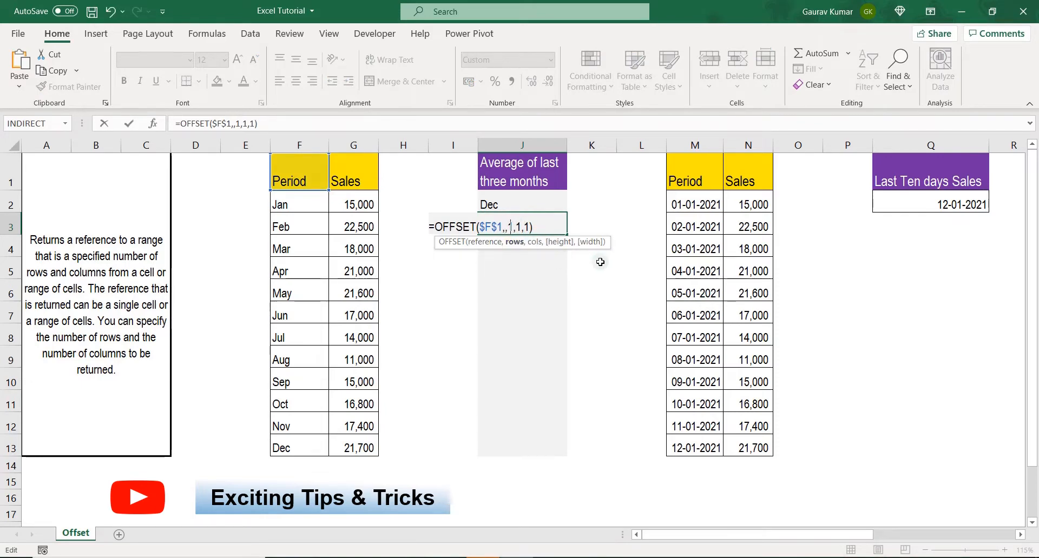
{"action": "type", "text": "2,1"}
{"action": "key", "text": "Return"}
{"action": "key", "text": "Up"}
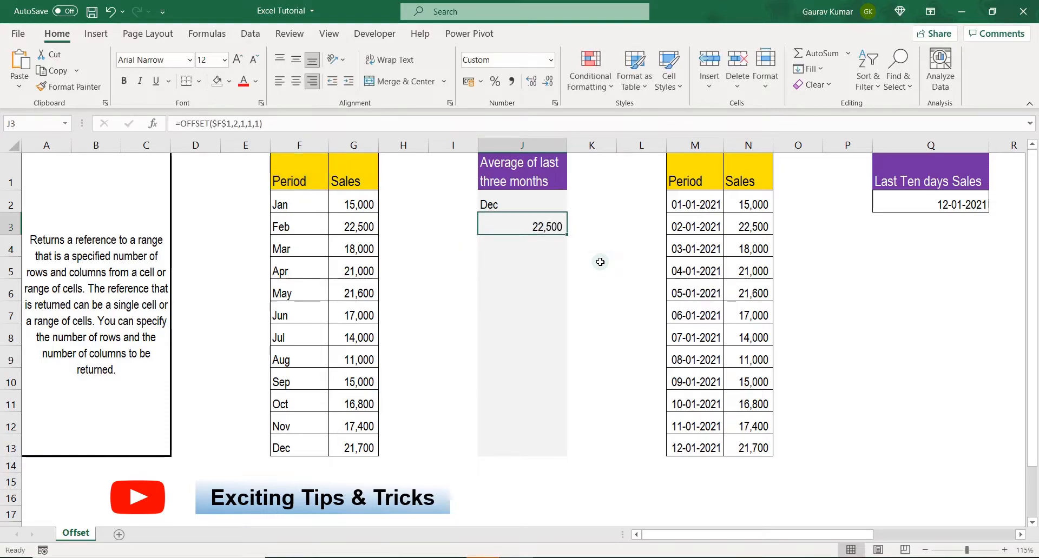
Set the cols argument of the OFFSET formula in J3 to 0.
{"action": "key", "text": "F2"}
{"action": "left_click", "coordinate": [513, 227]}
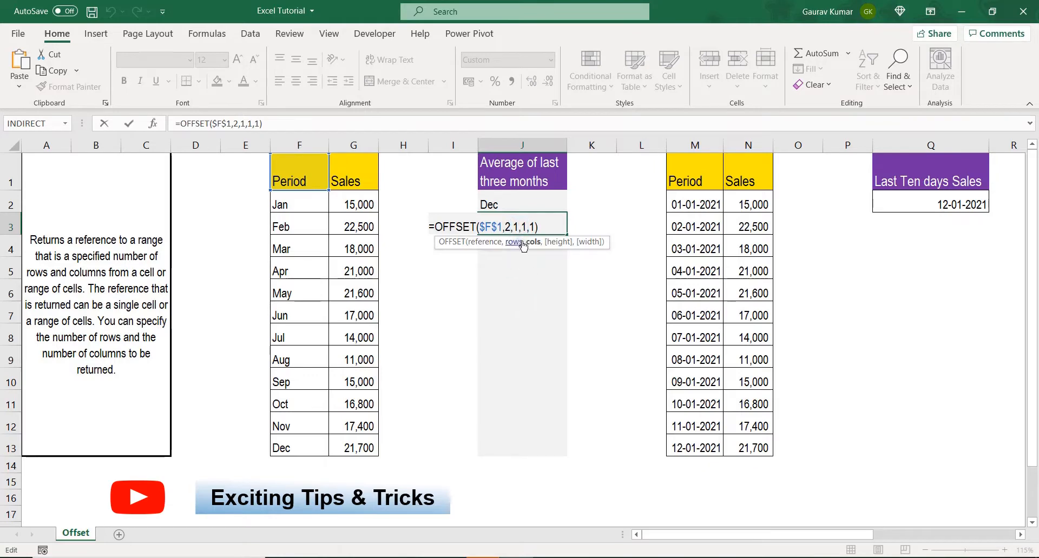
{"action": "key", "text": "BackSpace"}
{"action": "type", "text": "0"}
{"action": "key", "text": "ctrl+Return"}
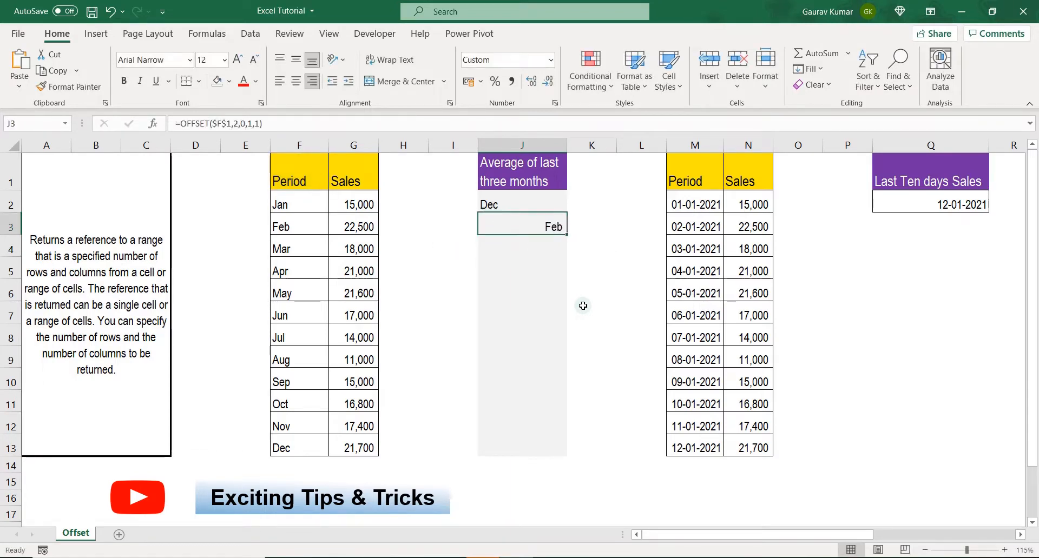
Reopen the J3 formula for editing and set its cols argument to 1.
{"action": "key", "text": "F2"}
{"action": "key", "text": "Left"}
{"action": "key", "text": "Left"}
{"action": "key", "text": "Left"}
{"action": "key", "text": "Left"}
{"action": "key", "text": "Left"}
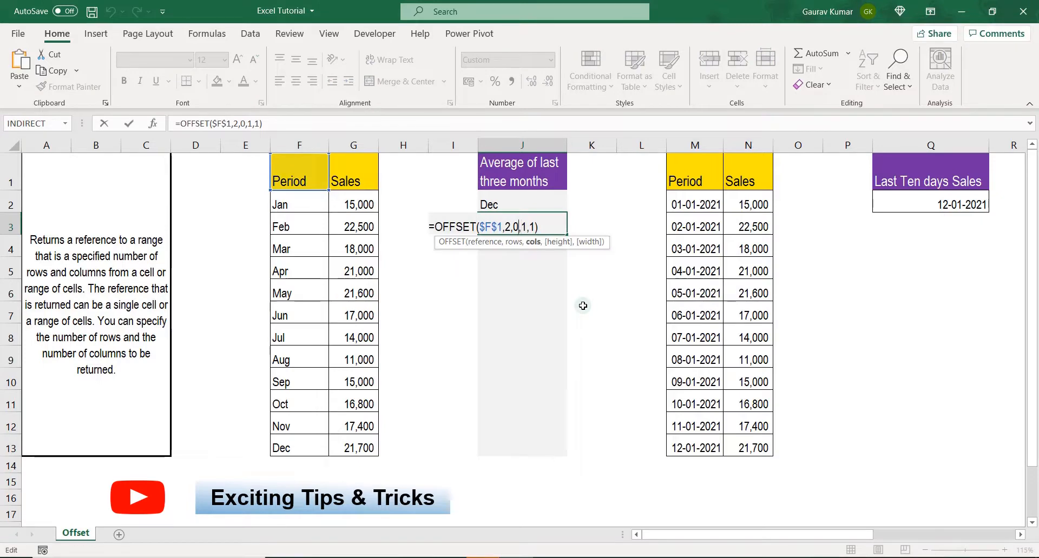
{"action": "key", "text": "BackSpace"}
{"action": "type", "text": "1"}
Set the height argument to 2 and commit the formula as =OFFSET($F$1,2,1,2,1).
{"action": "key", "text": "Right"}
{"action": "key", "text": "Right"}
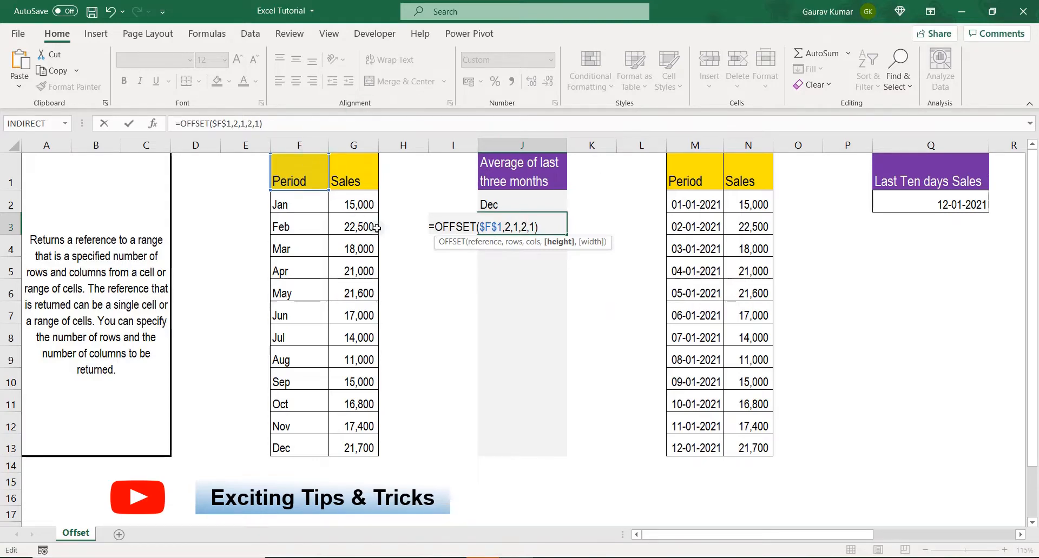
{"action": "left_click", "coordinate": [509, 227]}
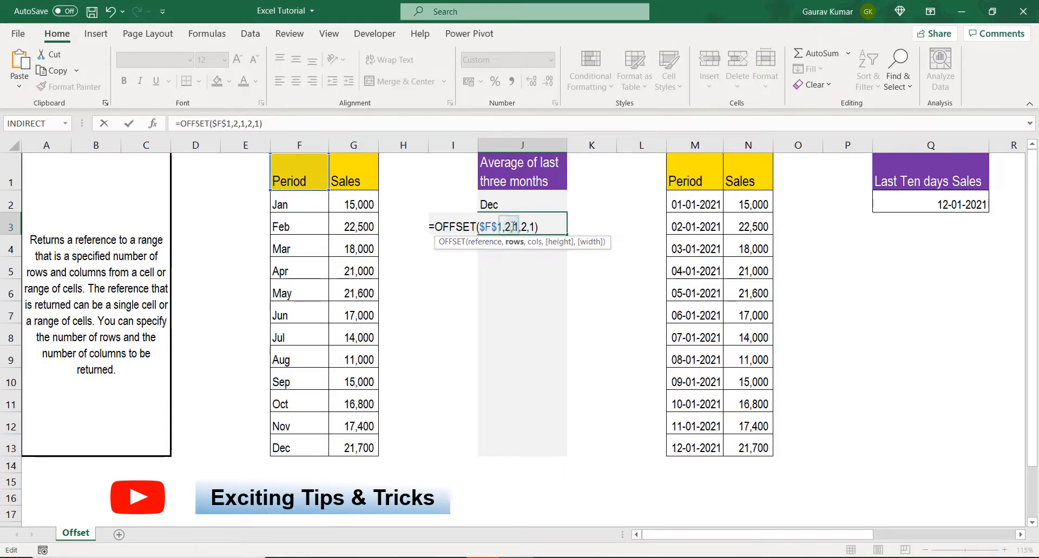
{"action": "left_click", "coordinate": [519, 226]}
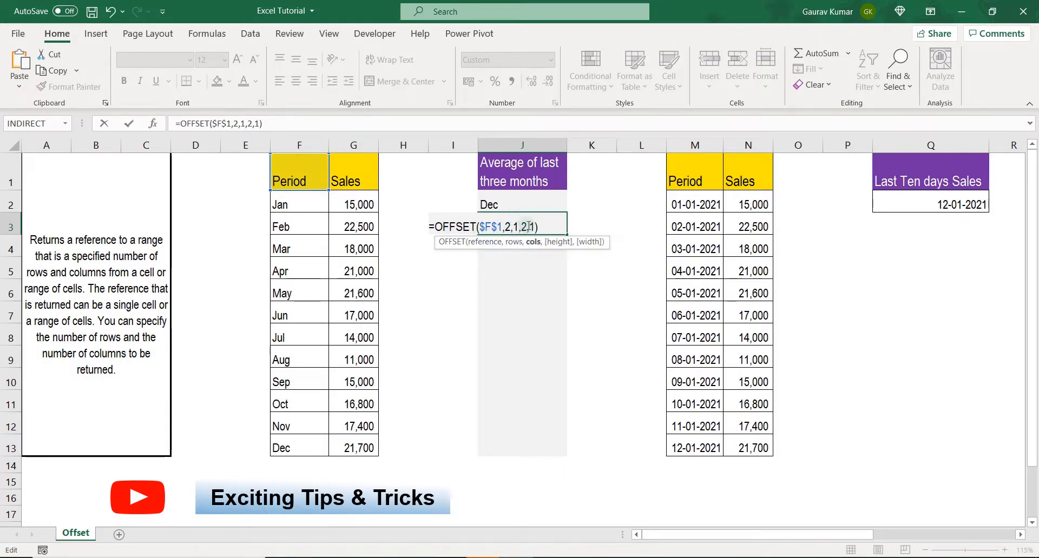
{"action": "left_click", "coordinate": [524, 226]}
{"action": "key", "text": "ctrl+Return"}
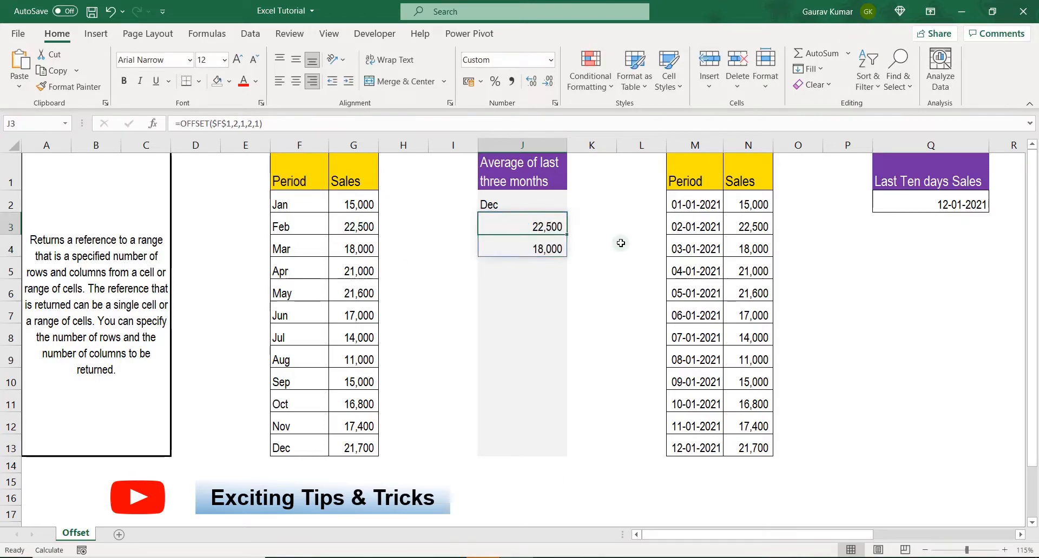
Edit the OFFSET formula in J3 again and set its cols argument to 0.
{"action": "double_click", "coordinate": [492, 227]}
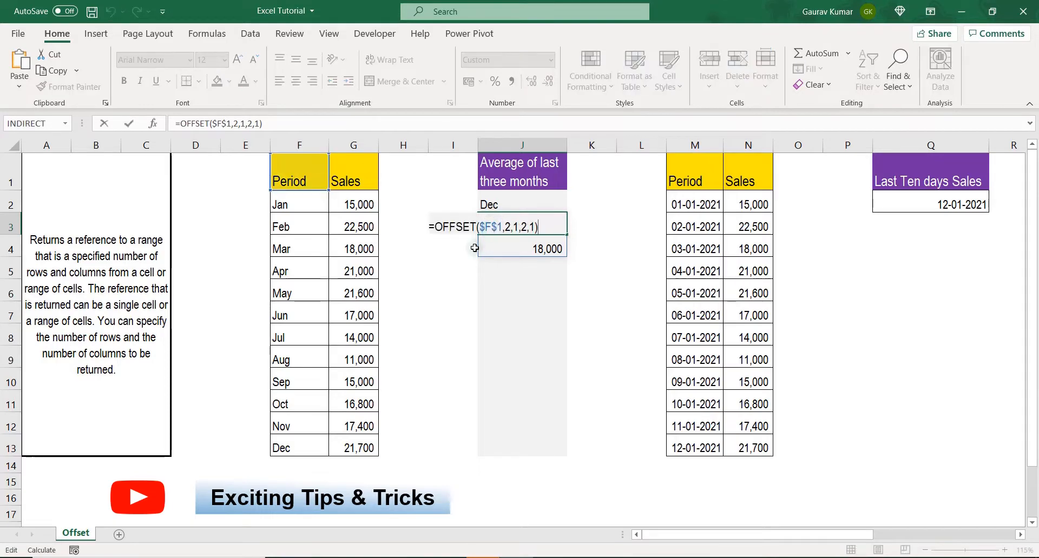
{"action": "left_click", "coordinate": [533, 226]}
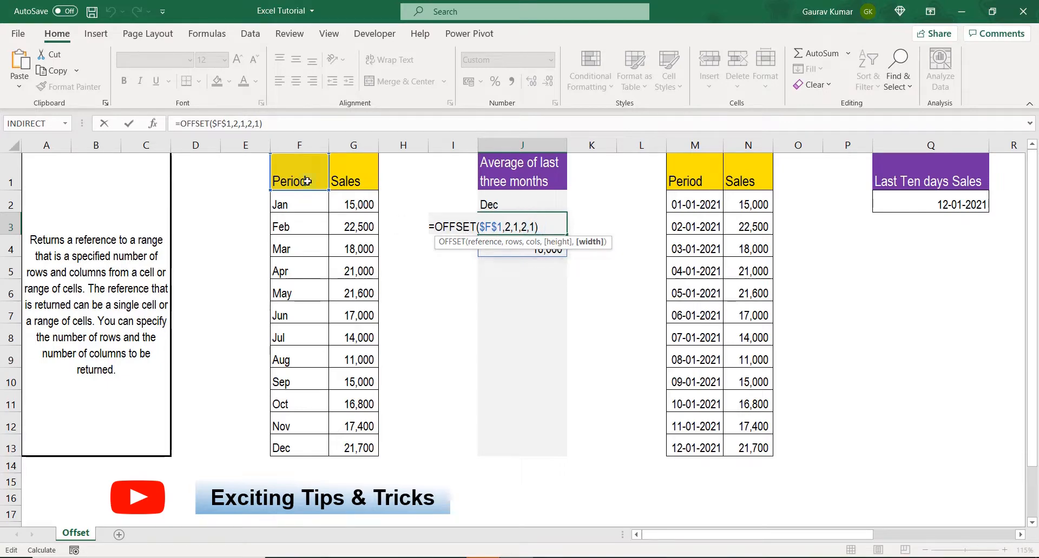
{"action": "left_click", "coordinate": [507, 227]}
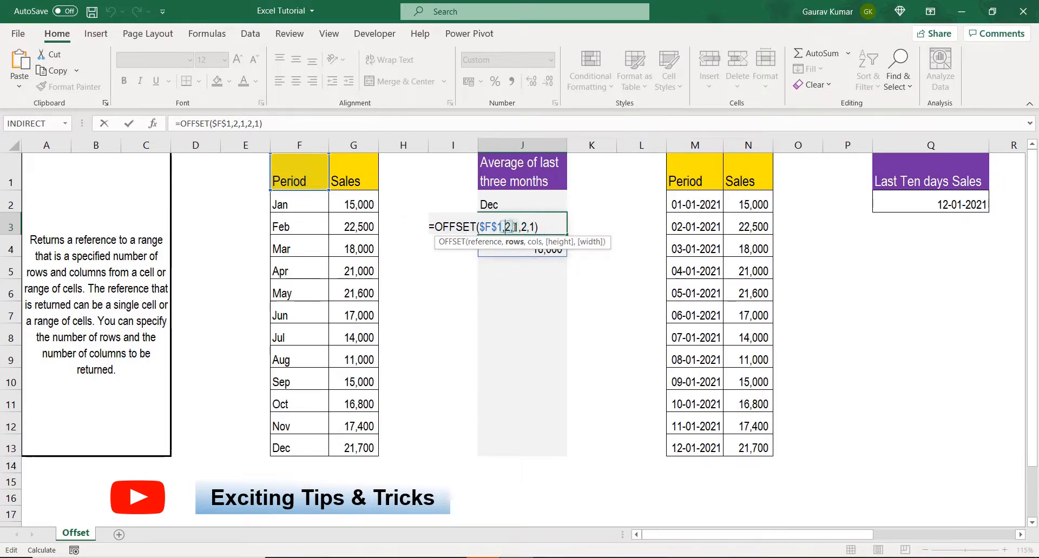
{"action": "left_click", "coordinate": [518, 226]}
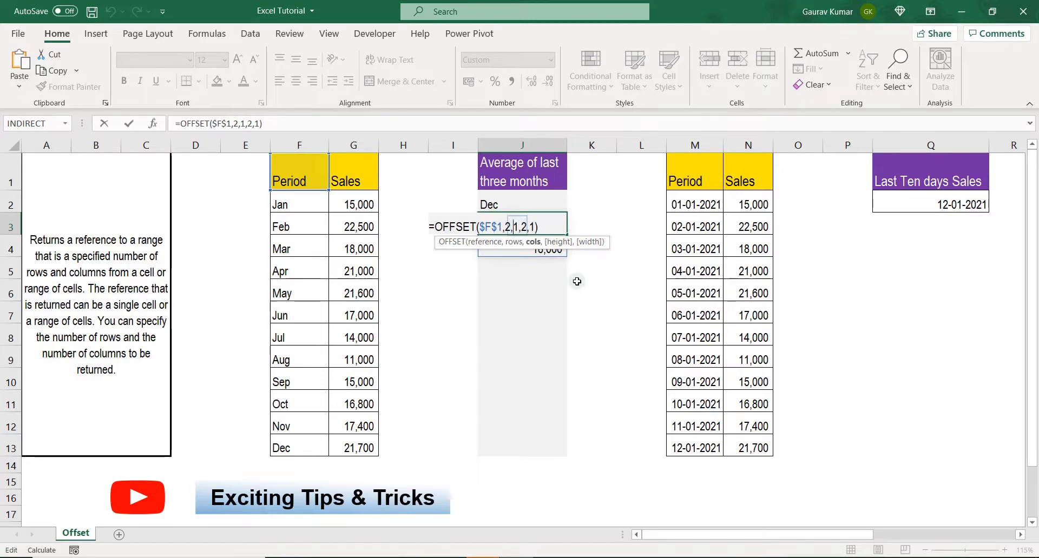
{"action": "key", "text": "BackSpace"}
{"action": "type", "text": "0"}
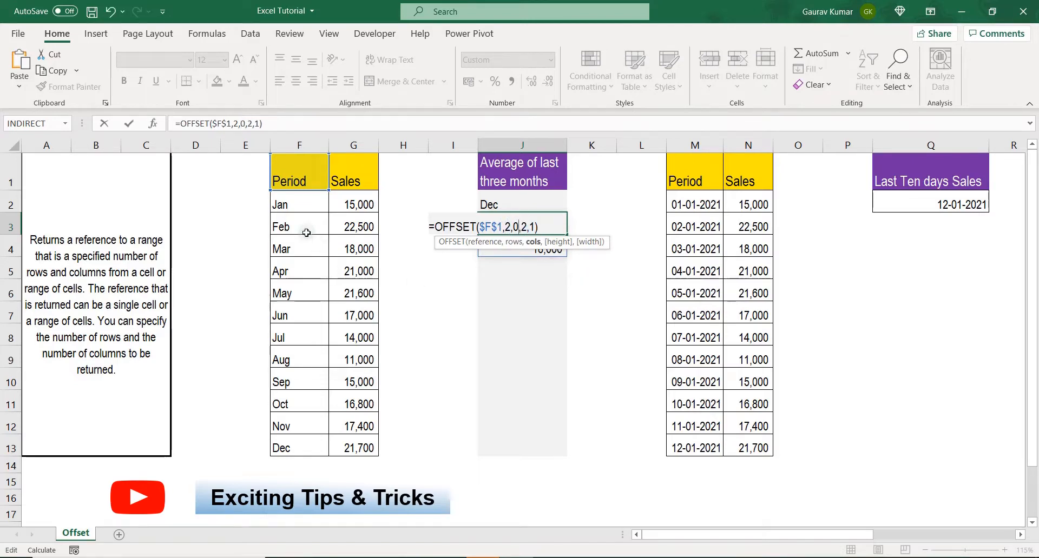
Change the OFFSET formula in J3 so that its height argument is 1 and its width argument is 2.
{"action": "left_click", "coordinate": [527, 228]}
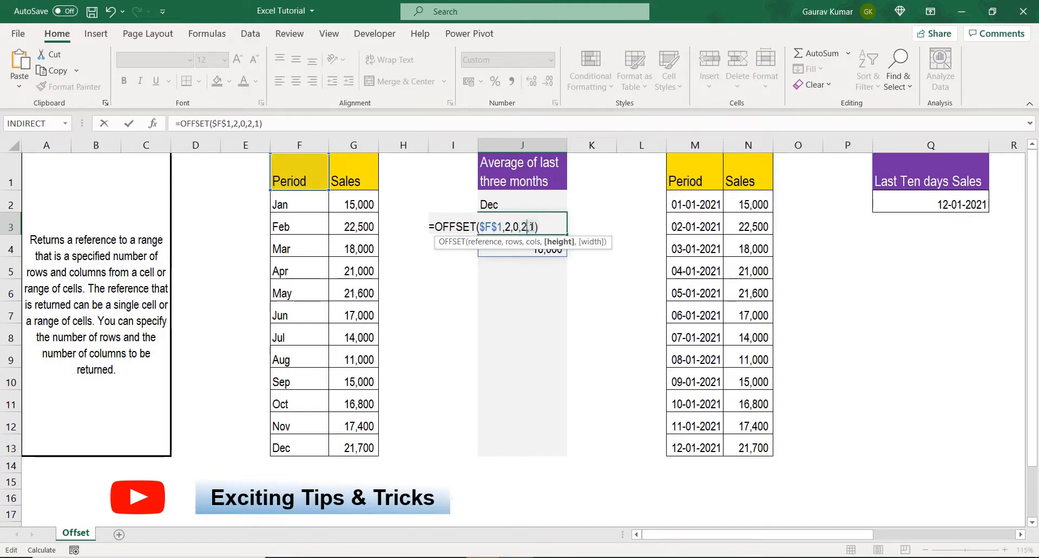
{"action": "key", "text": "BackSpace"}
{"action": "type", "text": "1"}
{"action": "key", "text": "Right"}
{"action": "key", "text": "Right"}
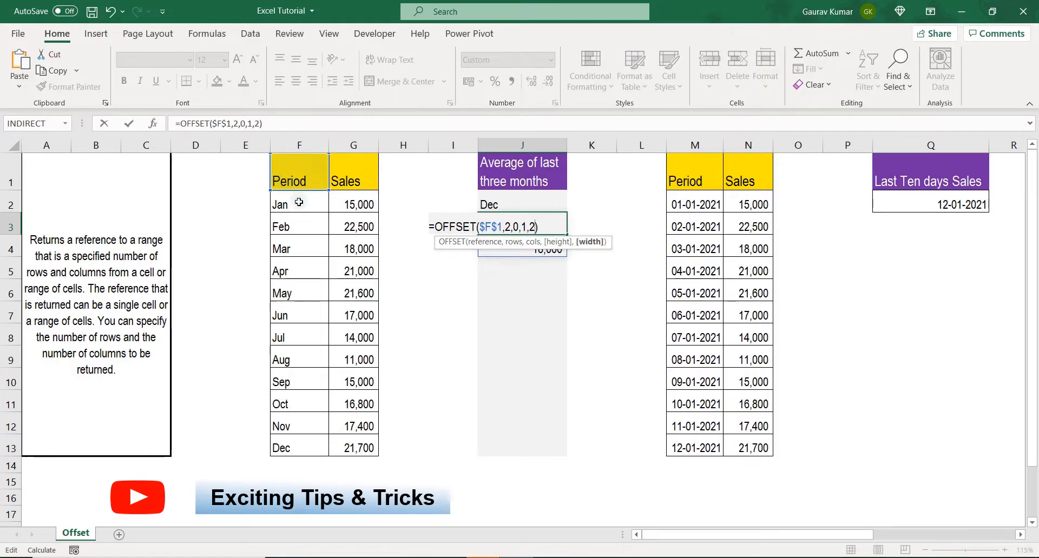
Review the rows, cols, height and width arguments and commit the J3 formula as =OFFSET($F$1,2,0,1,2).
{"action": "left_click", "coordinate": [506, 227]}
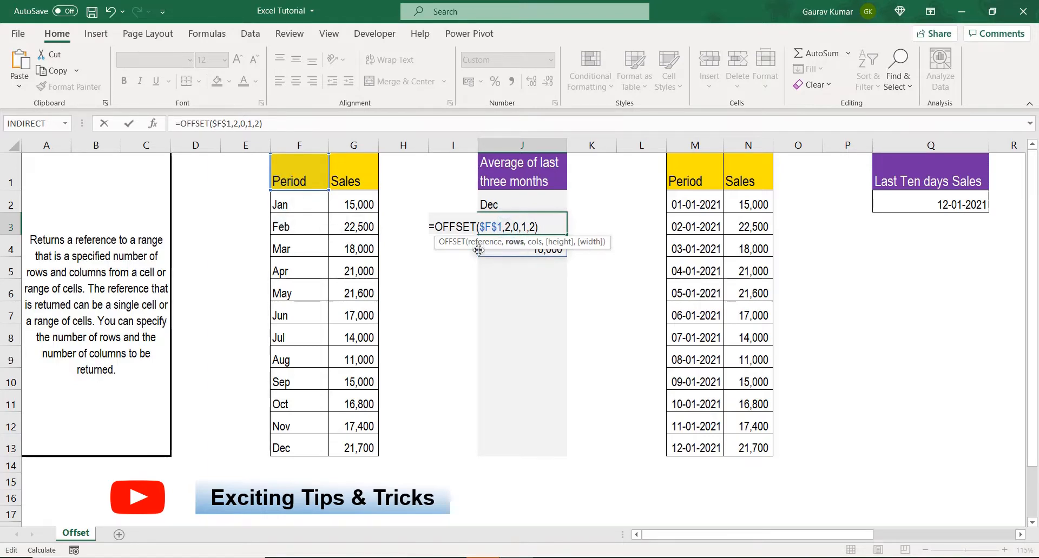
{"action": "left_click", "coordinate": [518, 229]}
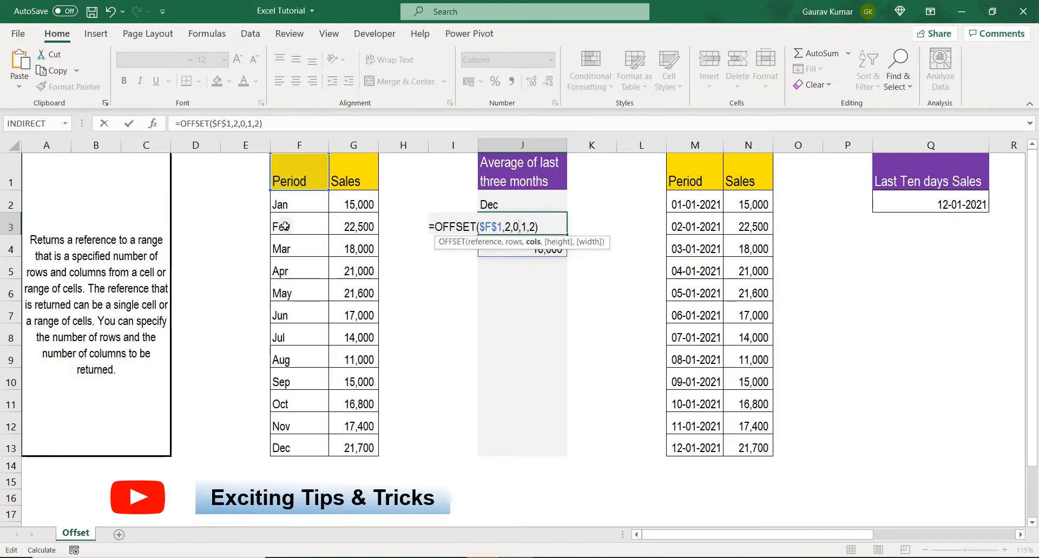
{"action": "left_click", "coordinate": [523, 227]}
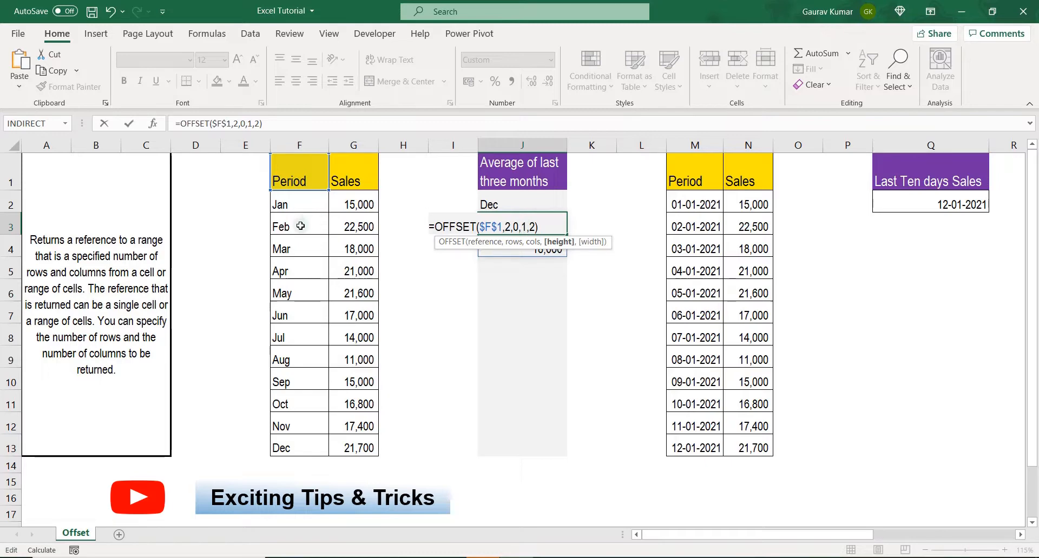
{"action": "left_click", "coordinate": [532, 228]}
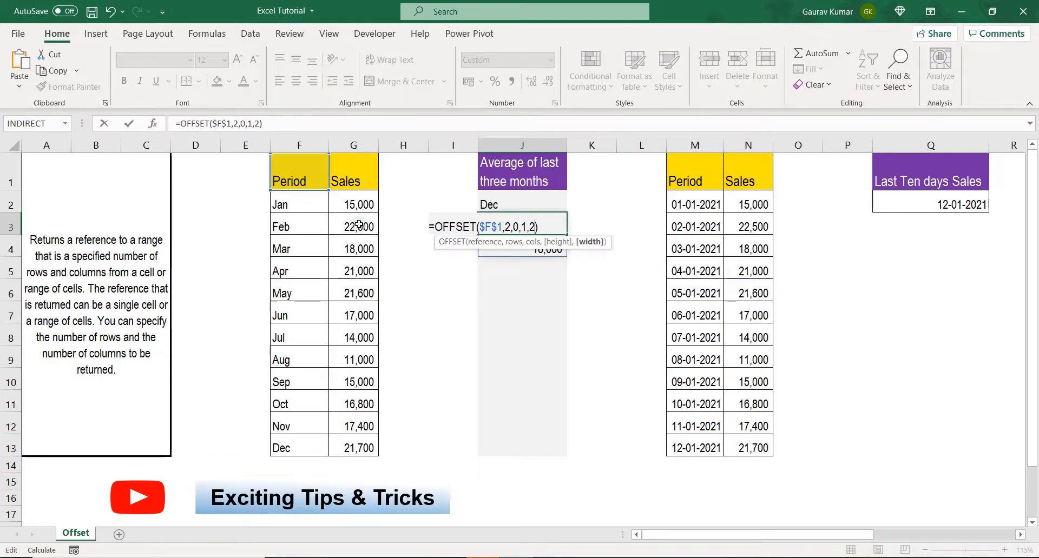
{"action": "key", "text": "Return"}
{"action": "key", "text": "Up"}
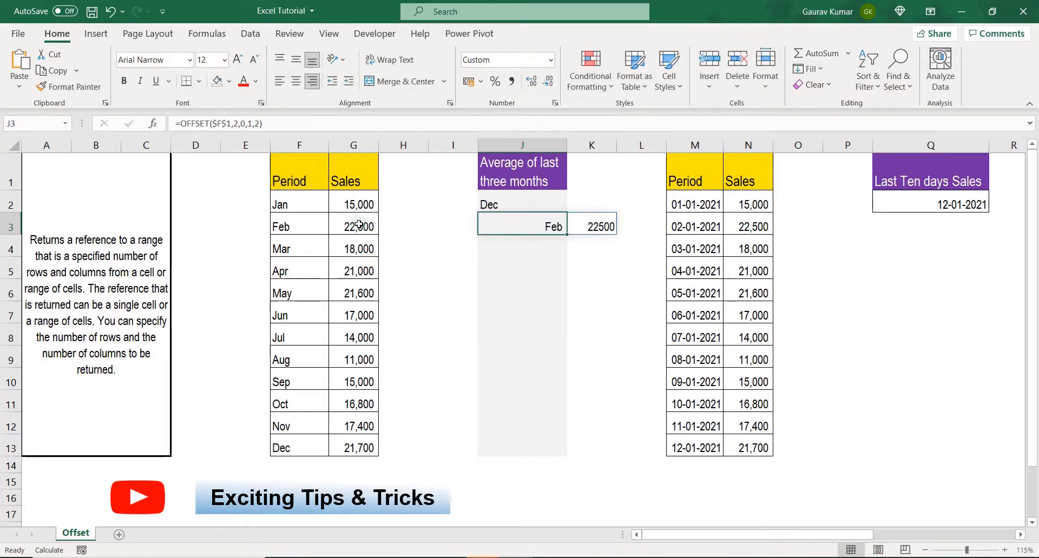
Clear the formula in J3 and begin a new OFFSET formula there with F1 as the reference.
{"action": "key", "text": "Right"}
{"action": "key", "text": "Left"}
{"action": "key", "text": "Delete"}
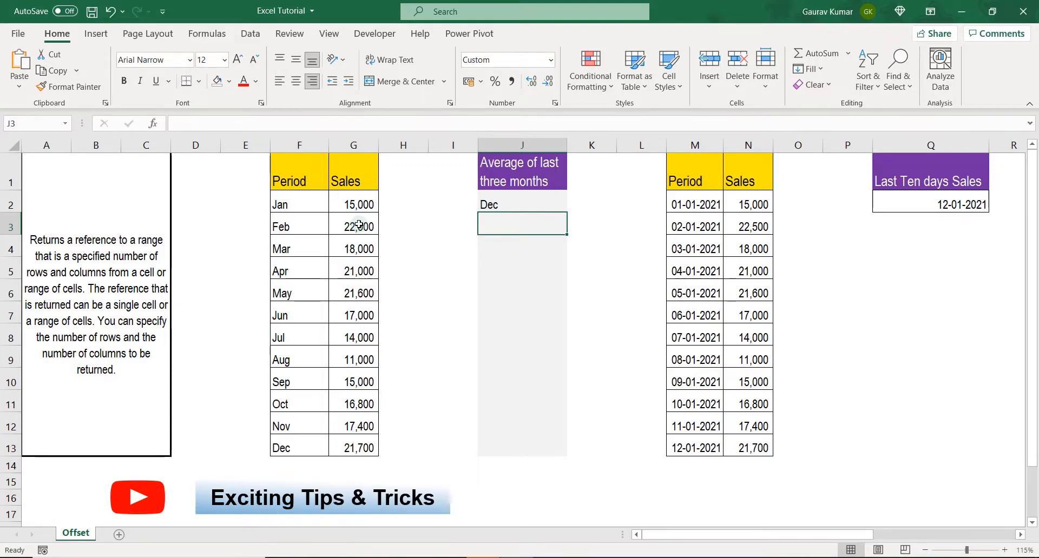
{"action": "type", "text": "="}
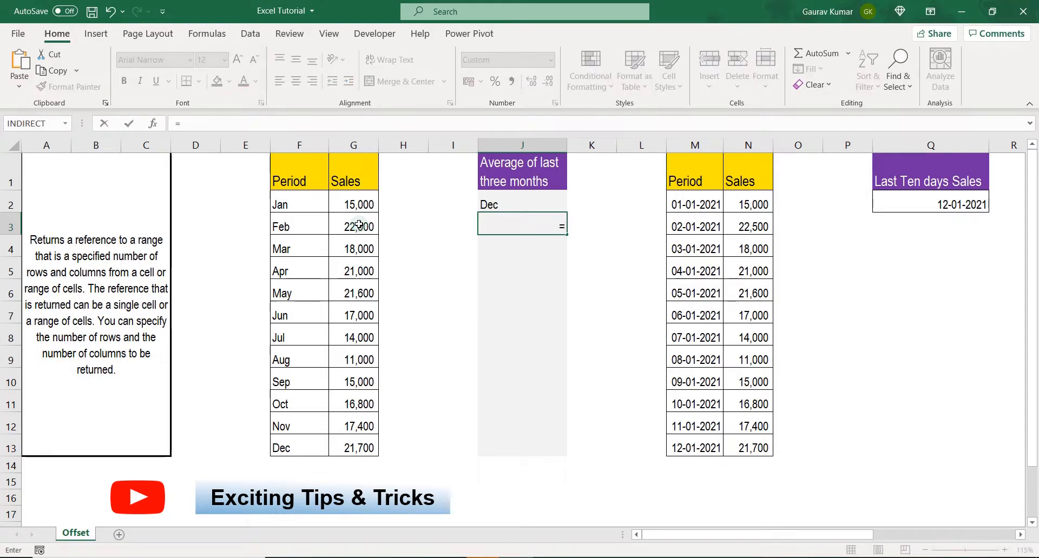
{"action": "type", "text": "o"}
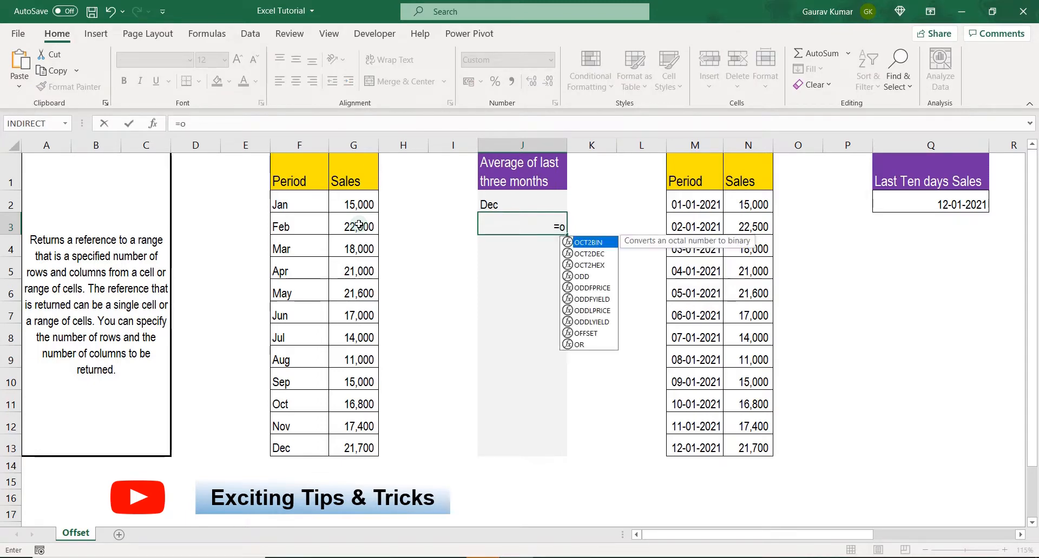
{"action": "type", "text": "ffs"}
{"action": "key", "text": "Tab"}
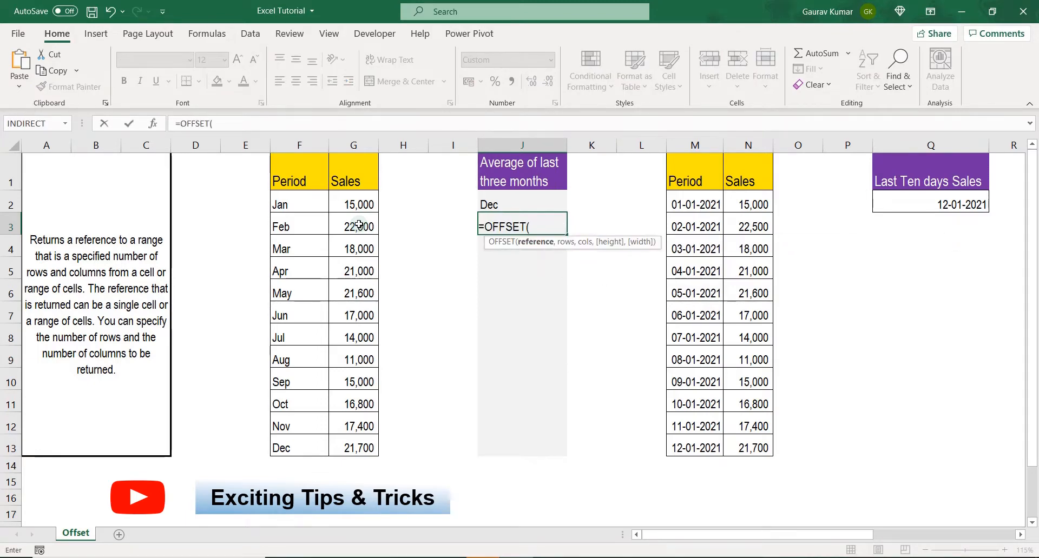
{"action": "left_click", "coordinate": [297, 176]}
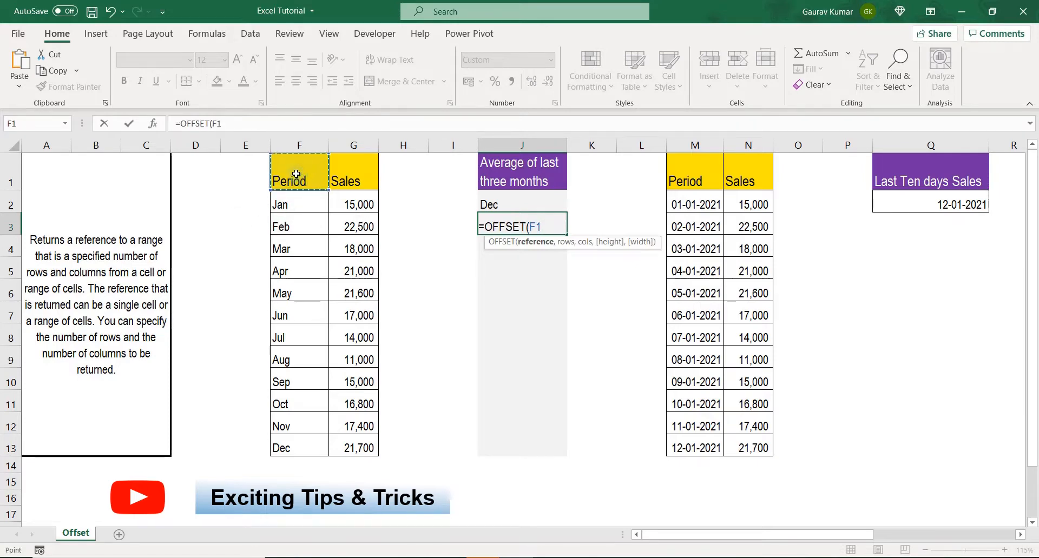
{"action": "type", "text": ","}
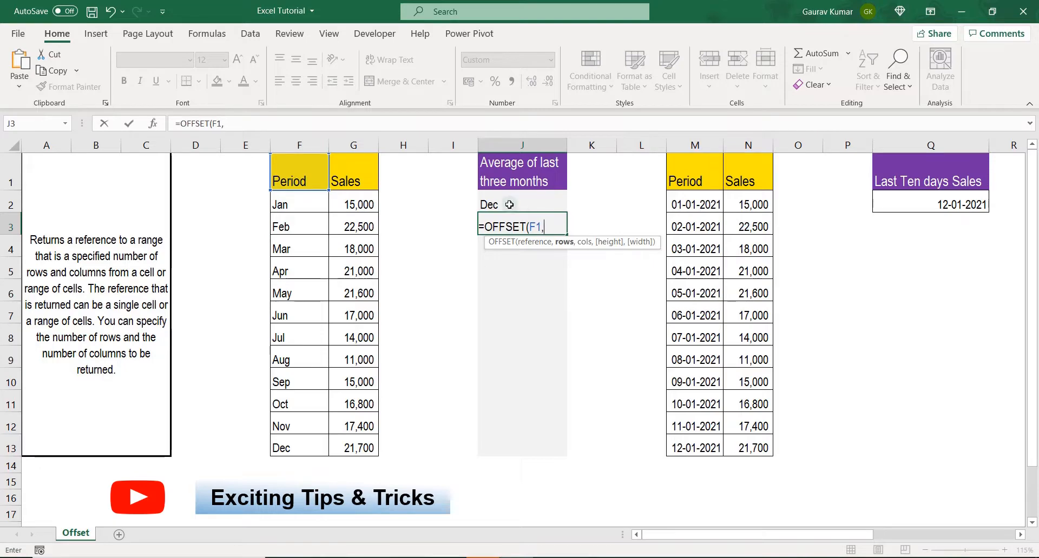
Enter MATCH(J2,F2:F13,0) as the rows argument of the OFFSET formula.
{"action": "type", "text": "matc"}
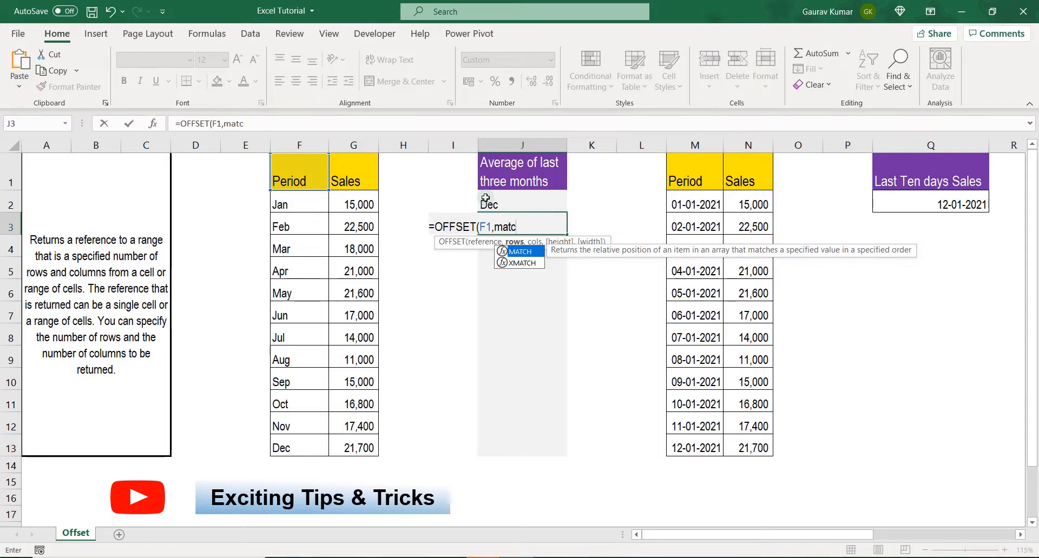
{"action": "type", "text": "h"}
{"action": "key", "text": "Tab"}
{"action": "left_click", "coordinate": [485, 198]}
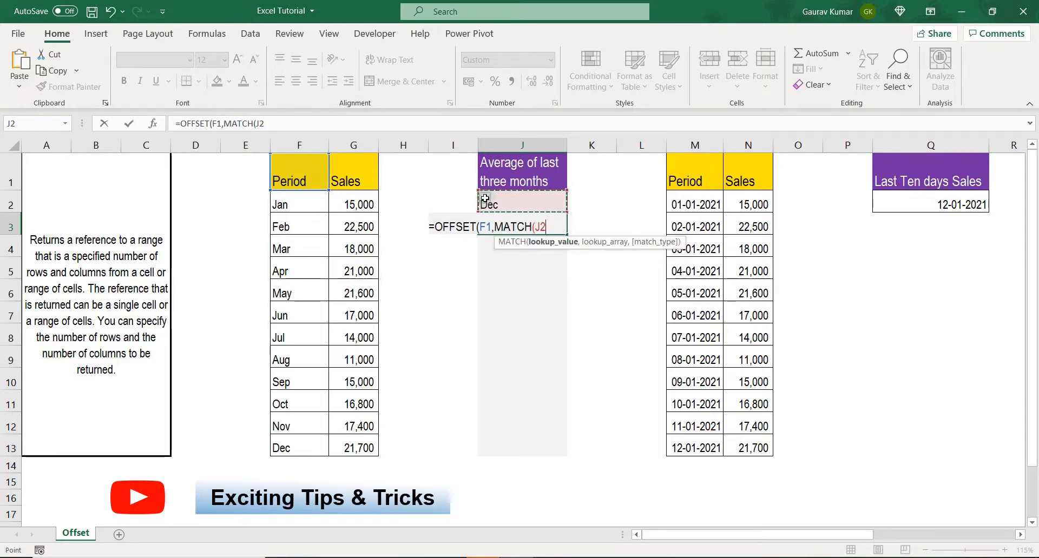
{"action": "type", "text": ","}
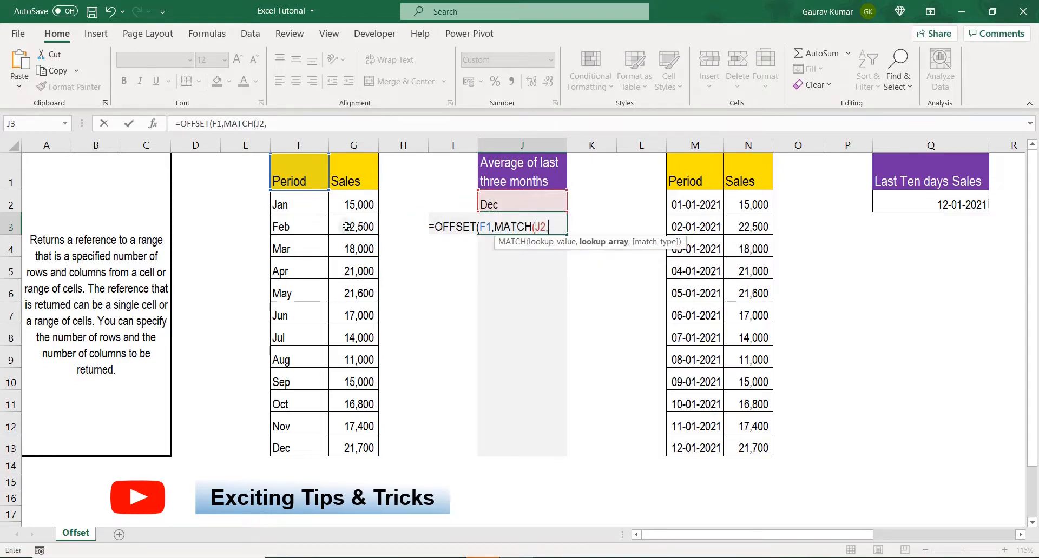
{"action": "left_click", "coordinate": [279, 203]}
{"action": "left_click_drag", "start_coordinate": [280, 204], "coordinate": [300, 444]}
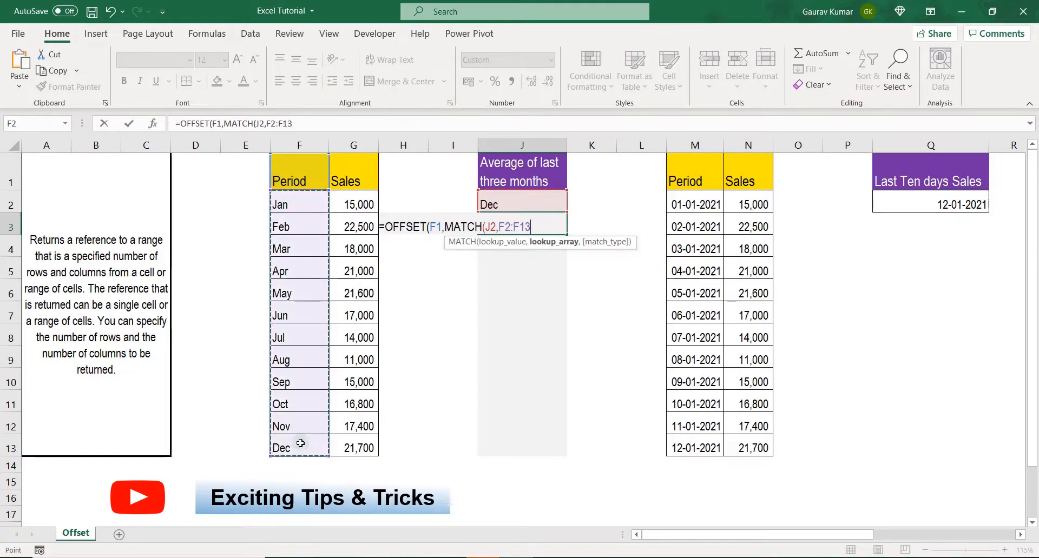
{"action": "type", "text": ",0)"}
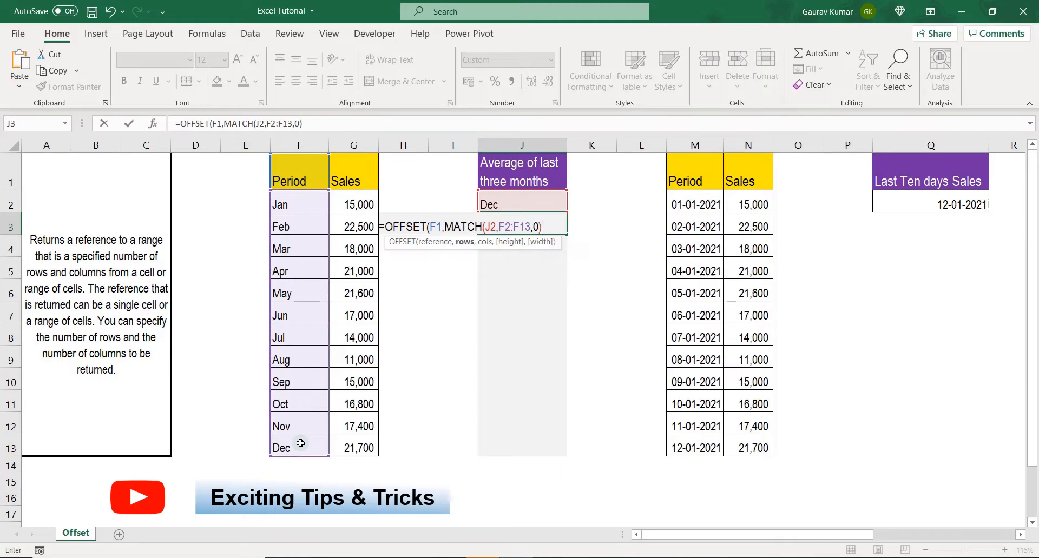
Set the cols argument to 1, height to -3 and width to 1, and commit the OFFSET formula in J3.
{"action": "type", "text": ","}
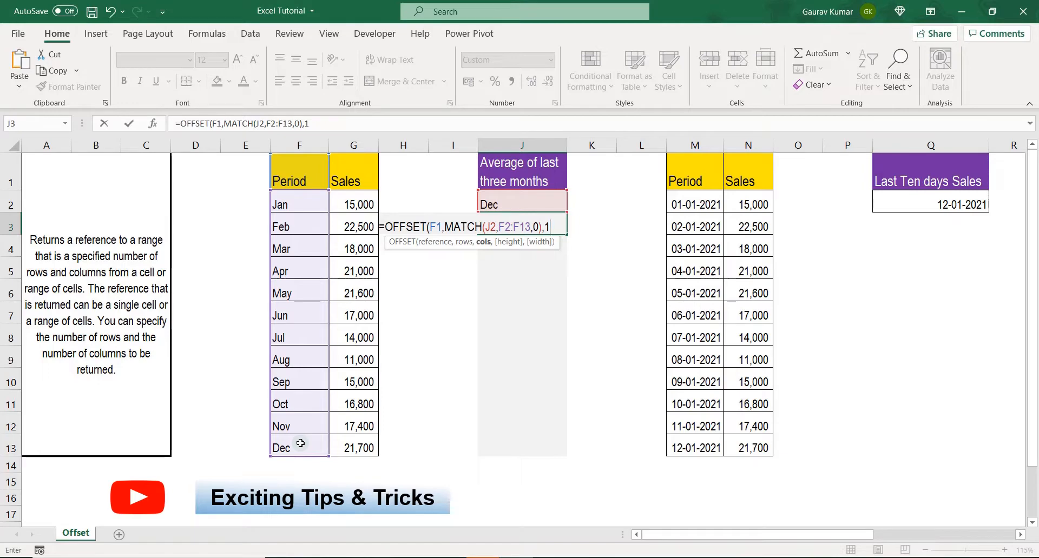
{"action": "type", "text": "1,"}
{"action": "type", "text": "-3,"}
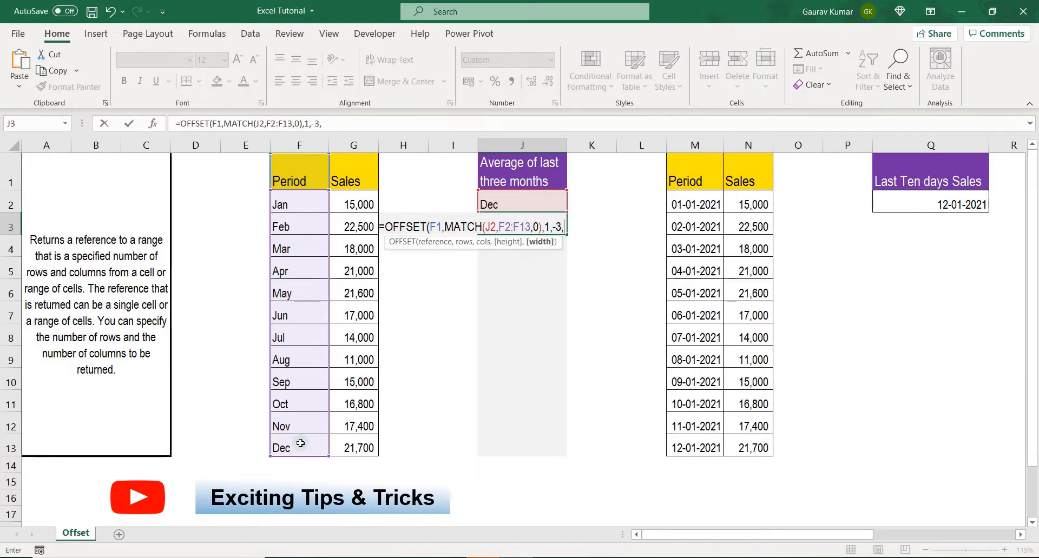
{"action": "type", "text": "1)"}
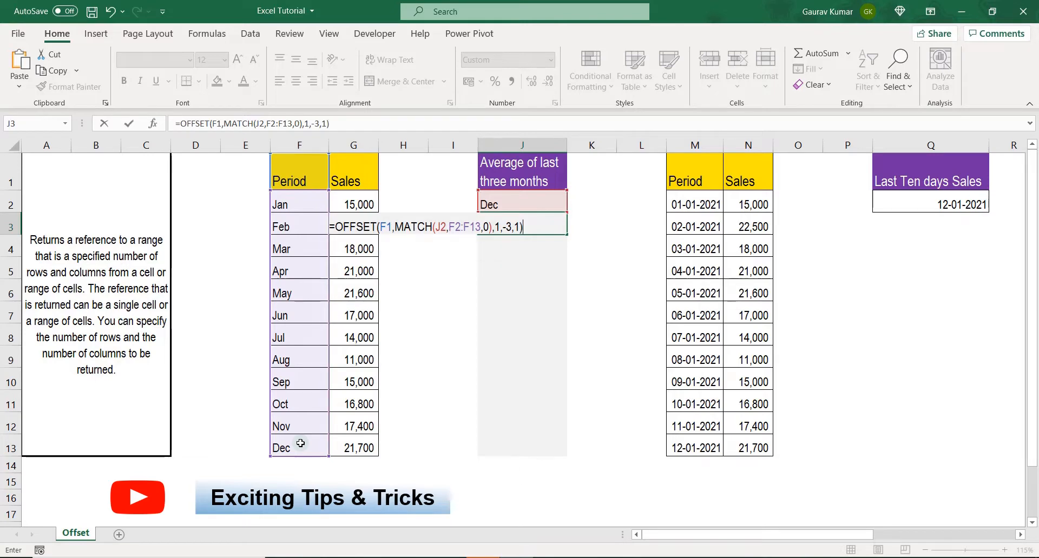
{"action": "key", "text": "ctrl+Return"}
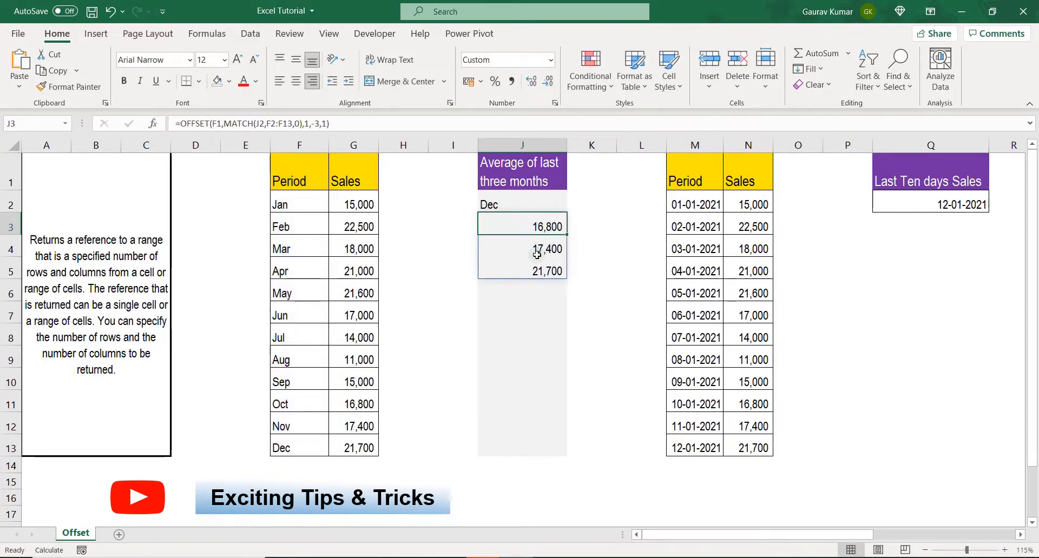
Wrap the J3 formula in AVERAGE so it reads =AVERAGE(OFFSET(F1,MATCH(J2,F2:F13,0),1,-3,1)).
{"action": "key", "text": "F2"}
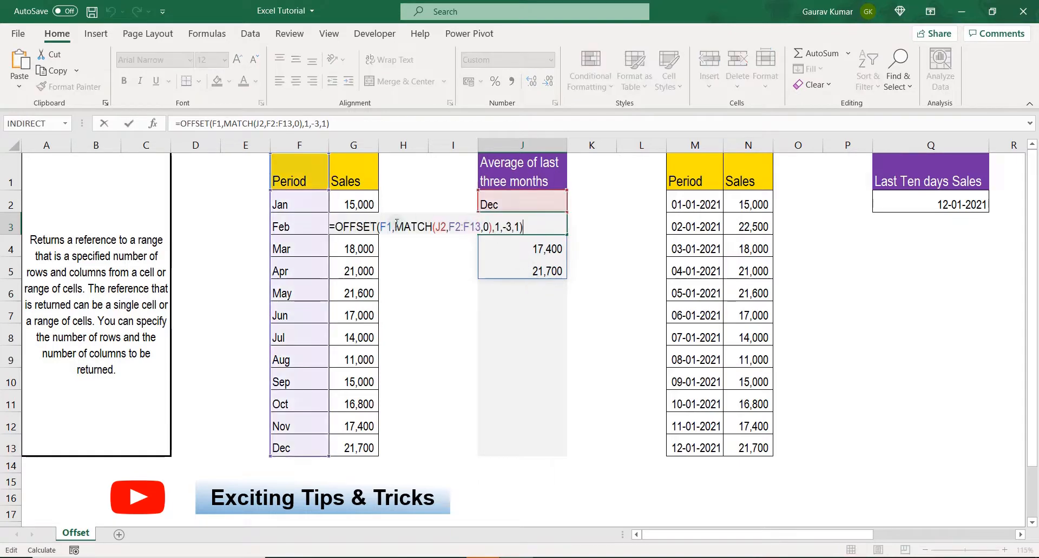
{"action": "left_click", "coordinate": [337, 227]}
{"action": "type", "text": "aver"}
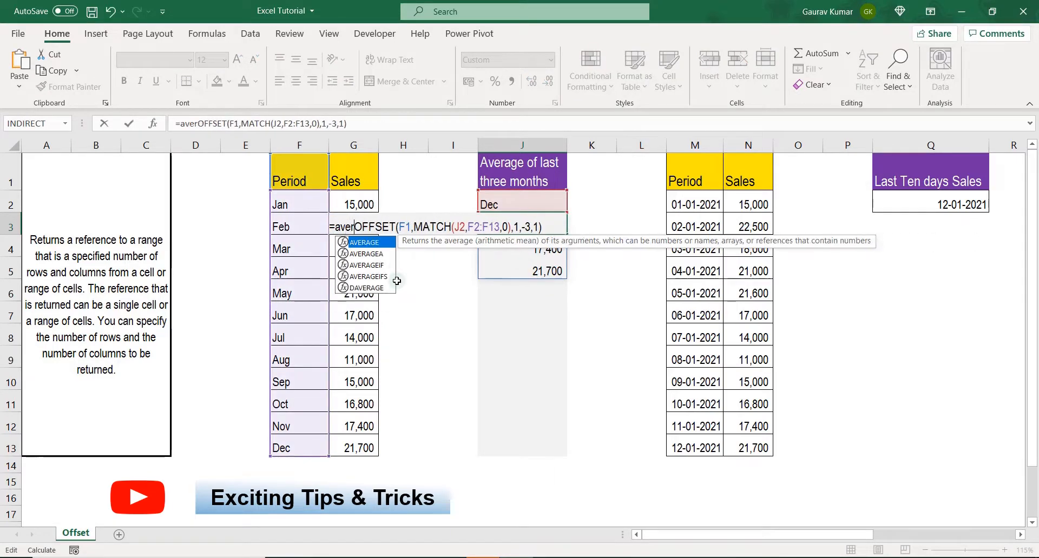
{"action": "key", "text": "Tab"}
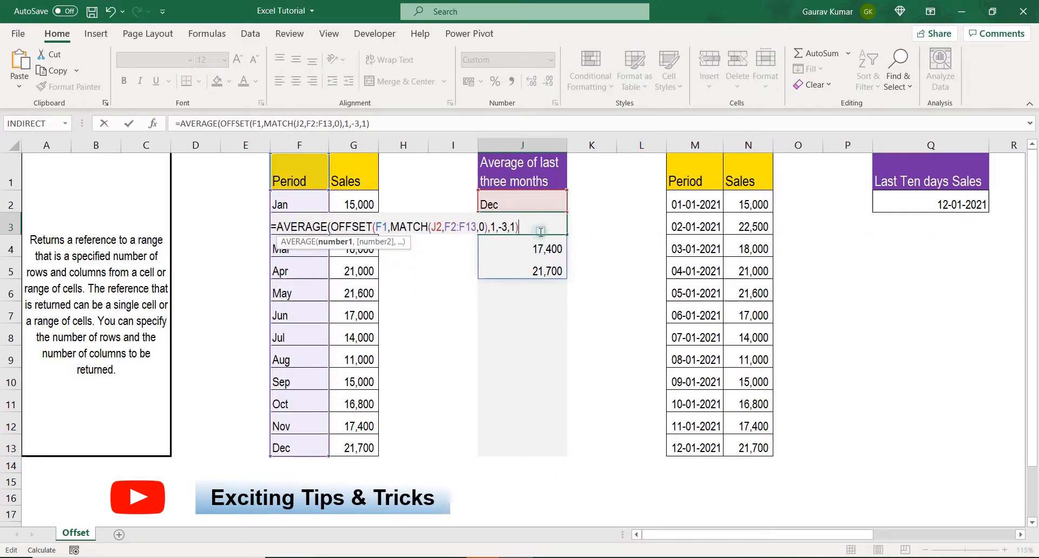
{"action": "left_click", "coordinate": [540, 232]}
{"action": "type", "text": ")"}
{"action": "key", "text": "Return"}
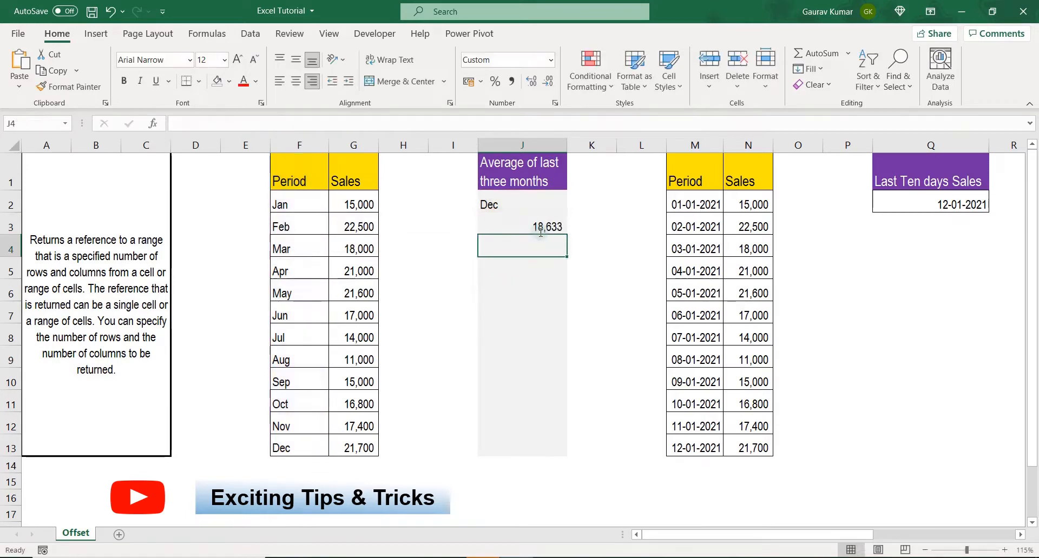
Check the J3 result against the average of the October to December sales in G11:G13.
{"action": "left_click", "coordinate": [541, 232]}
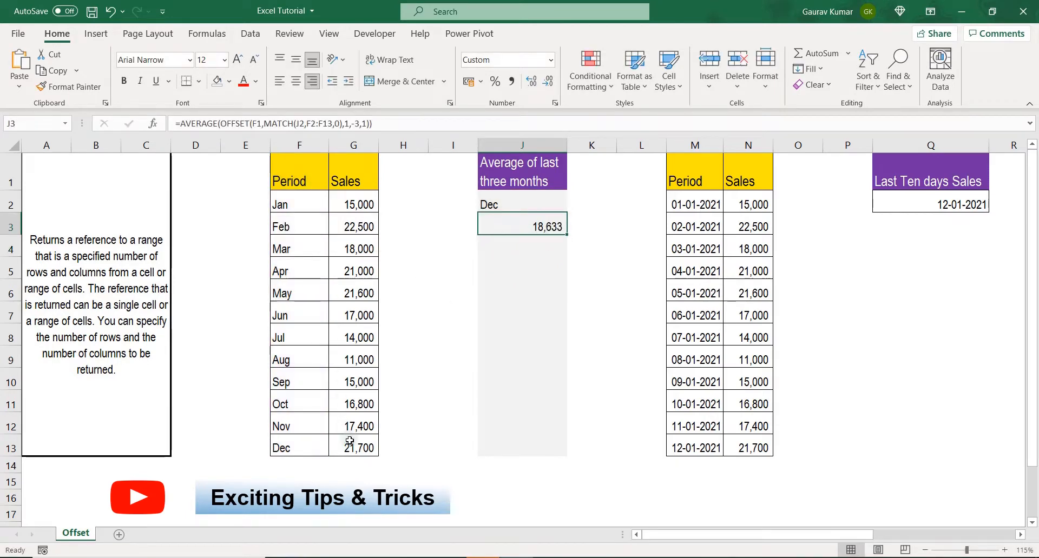
{"action": "left_click_drag", "start_coordinate": [351, 448], "coordinate": [355, 405]}
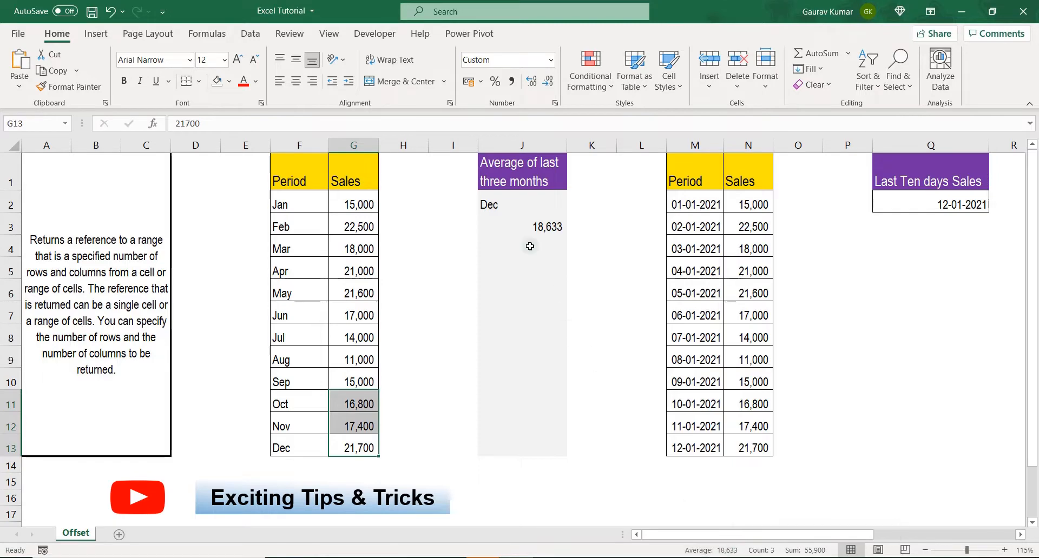
{"action": "left_click", "coordinate": [511, 217]}
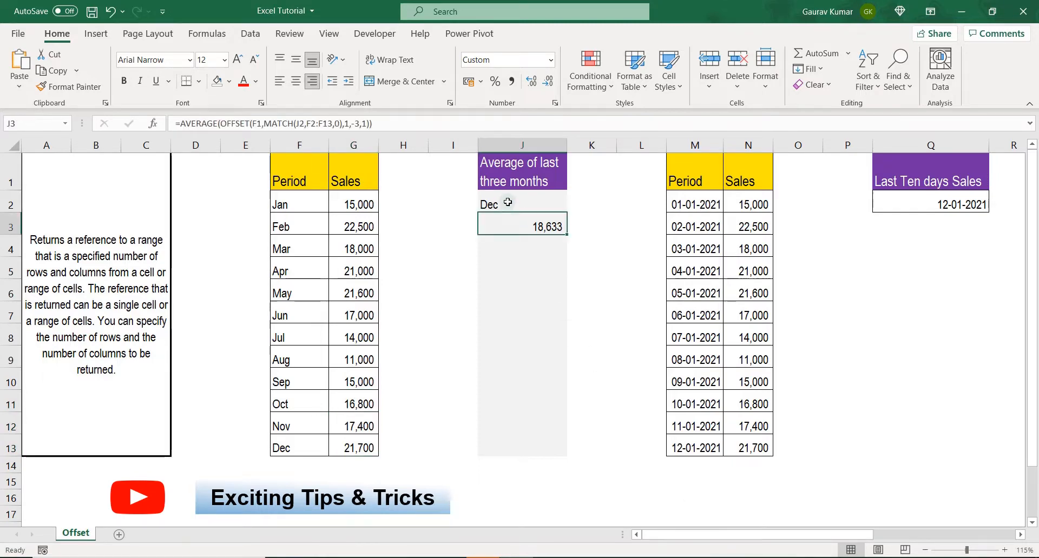
Change the month in J2 to Jun.
{"action": "left_click", "coordinate": [508, 202]}
{"action": "type", "text": "Jun"}
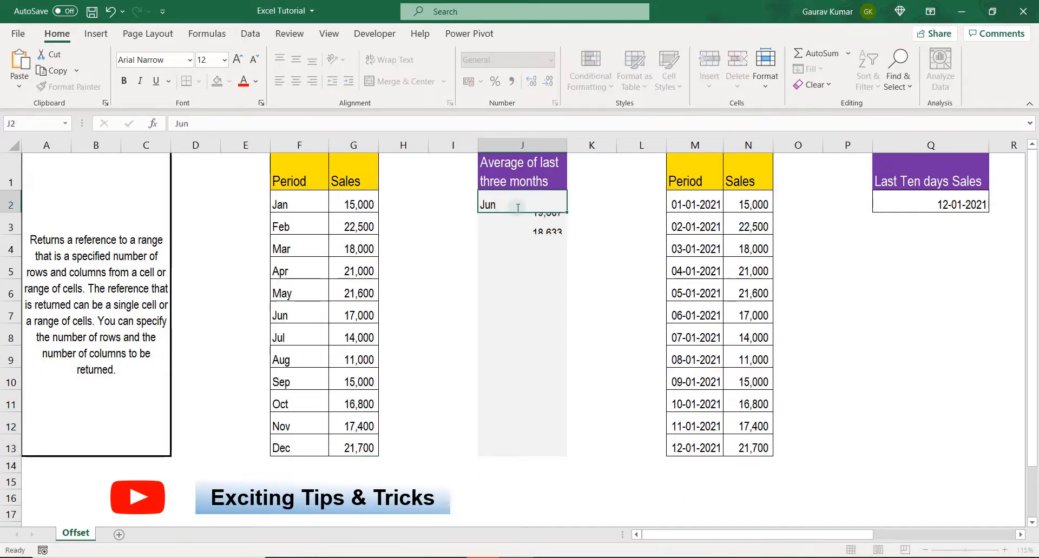
{"action": "key", "text": "Return"}
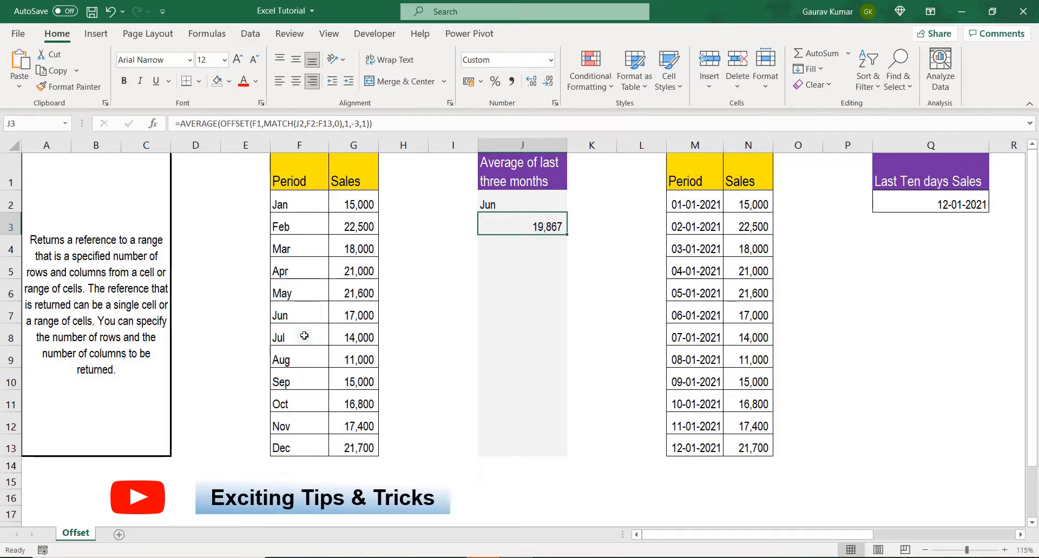
Compare the J3 result with the average of the April to June sales in G5:G7.
{"action": "left_click", "coordinate": [292, 317]}
{"action": "left_click_drag", "start_coordinate": [352, 316], "coordinate": [343, 278]}
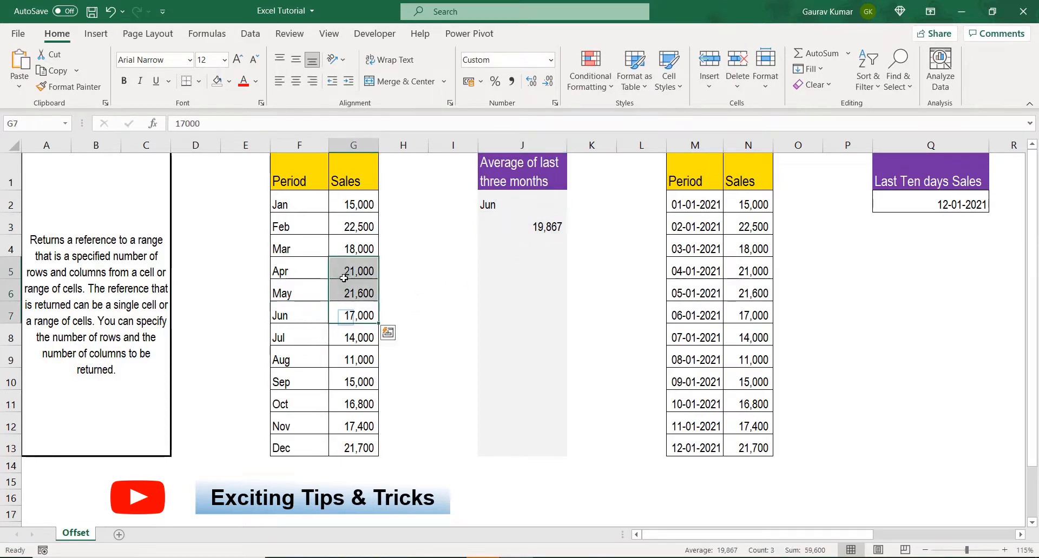
{"action": "left_click", "coordinate": [520, 226]}
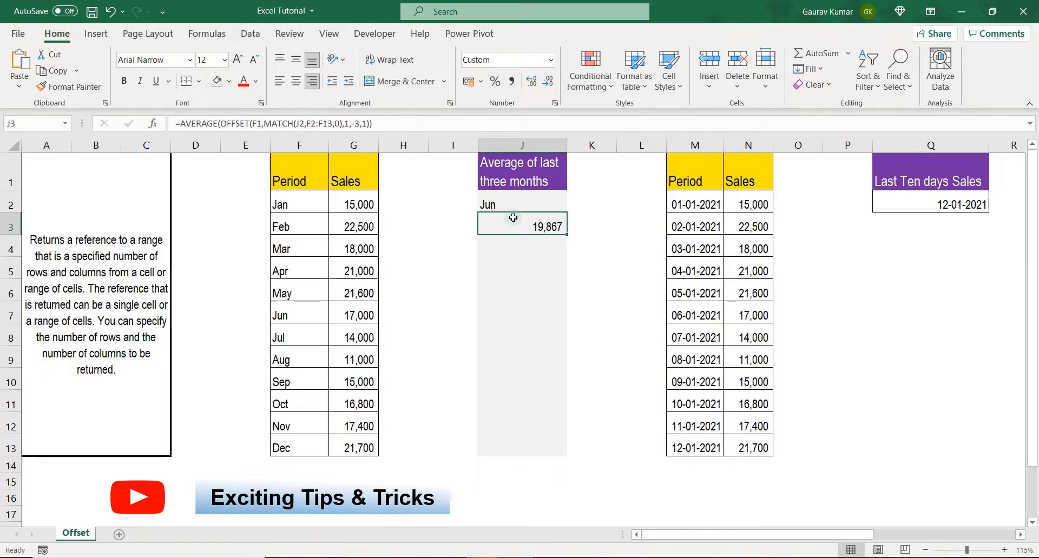
Go to the date cell Q2 under the Last Ten days Sales header.
{"action": "key", "text": "Right"}
{"action": "key", "text": "Right"}
{"action": "key", "text": "Right"}
{"action": "key", "text": "Right"}
{"action": "key", "text": "Right"}
{"action": "key", "text": "Right"}
{"action": "key", "text": "Right"}
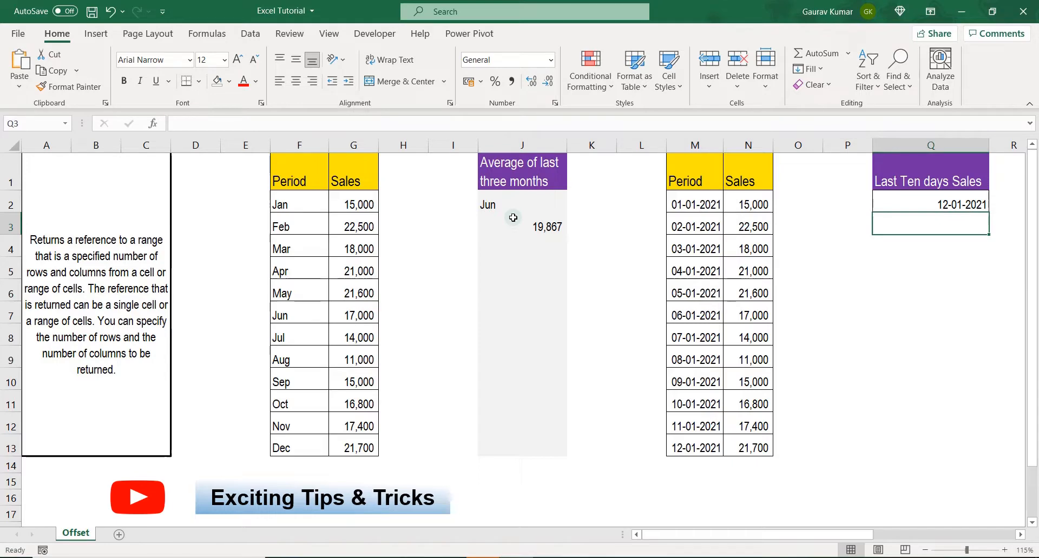
{"action": "key", "text": "Up"}
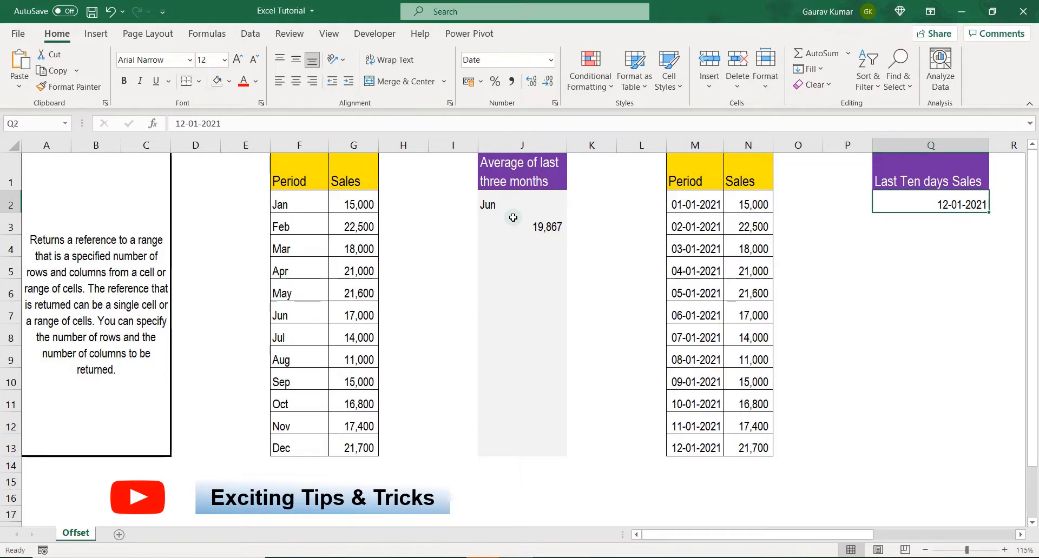
Examine the daily dates and sales in the table range M2:N13.
{"action": "key", "text": "Left"}
{"action": "key", "text": "Left"}
{"action": "key", "text": "Left"}
{"action": "key", "text": "Left"}
{"action": "key", "text": "shift+Down"}
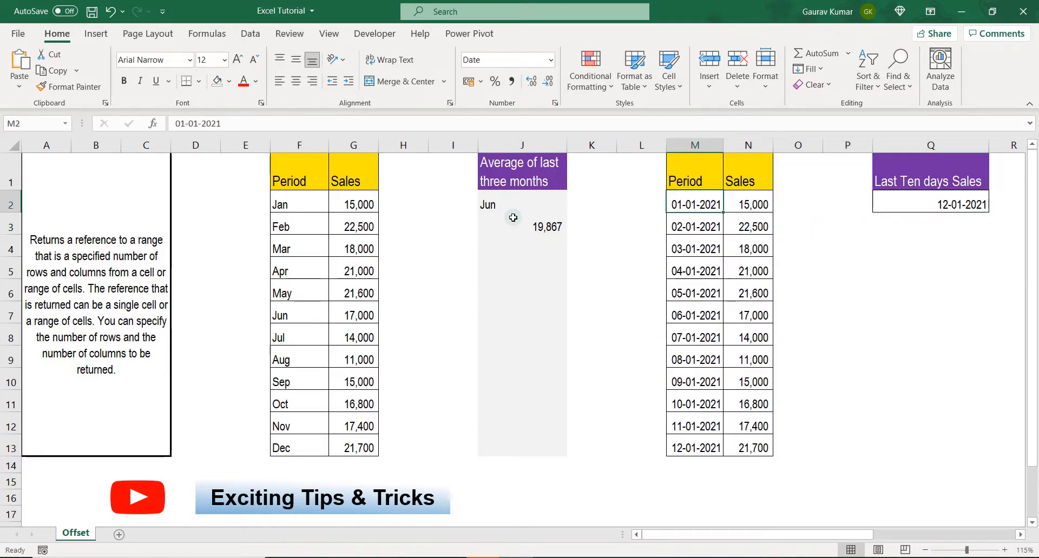
{"action": "key", "text": "shift+Down"}
{"action": "key", "text": "shift+Down"}
{"action": "key", "text": "shift+Down"}
{"action": "key", "text": "shift+Down"}
{"action": "key", "text": "shift+Down"}
{"action": "key", "text": "shift+Down"}
{"action": "key", "text": "shift+Down"}
{"action": "key", "text": "shift+Down"}
{"action": "key", "text": "shift+Down"}
{"action": "key", "text": "shift+Down"}
{"action": "key", "text": "shift+Right"}
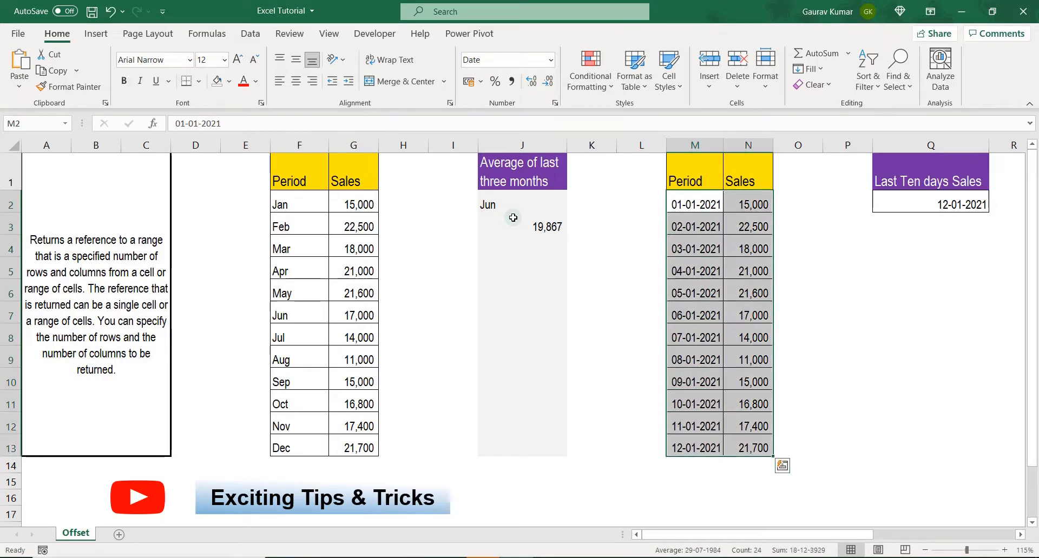
Look over the end and the header of the Period column in the daily sales table.
{"action": "key", "text": "ctrl+Down"}
{"action": "key", "text": "Down"}
{"action": "key", "text": "Up"}
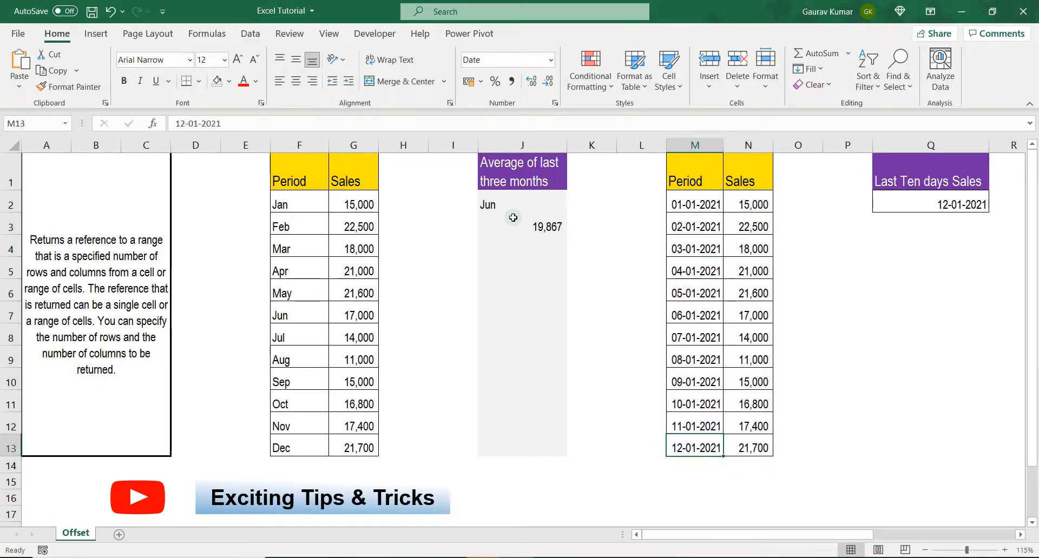
{"action": "key", "text": "Down"}
{"action": "key", "text": "Down"}
{"action": "key", "text": "Up"}
{"action": "key", "text": "Up"}
{"action": "key", "text": "Up"}
{"action": "key", "text": "ctrl+Up"}
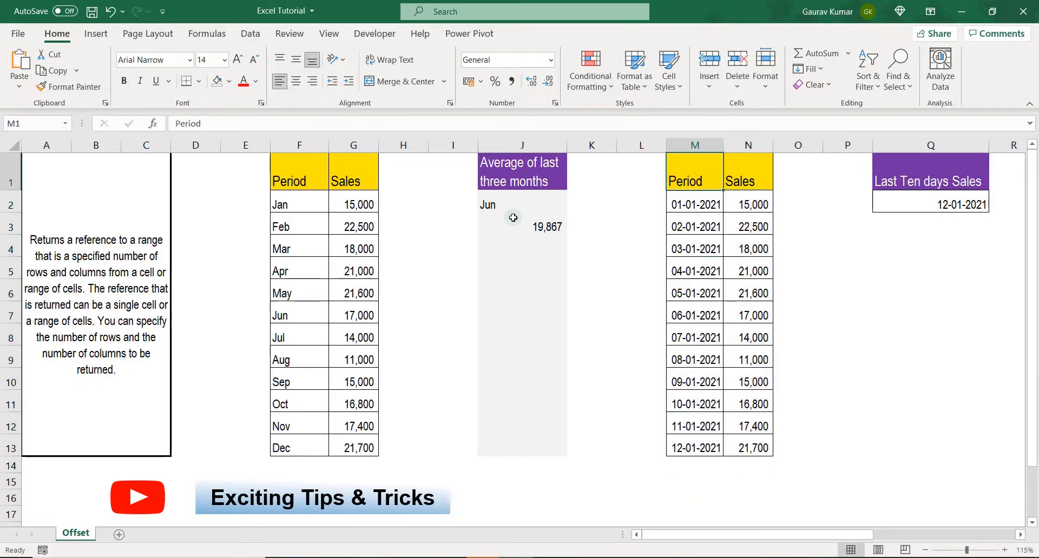
Start an OFFSET formula in Q3, below the Last Ten days Sales date, with the absolute reference $L$1 as its starting point.
{"action": "key", "text": "Right"}
{"action": "key", "text": "Right"}
{"action": "key", "text": "Right"}
{"action": "key", "text": "Right"}
{"action": "key", "text": "Down"}
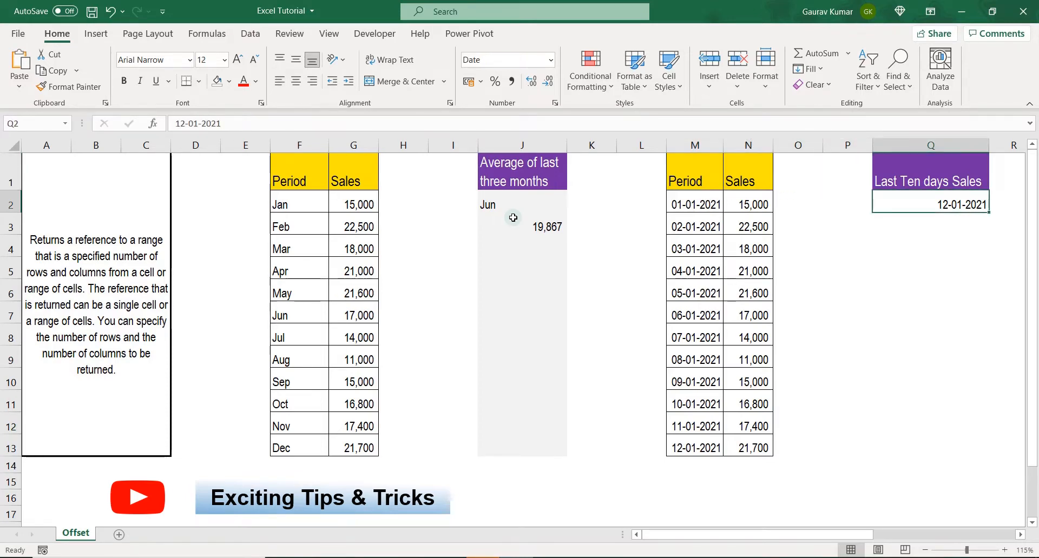
{"action": "key", "text": "Down"}
{"action": "type", "text": "=of"}
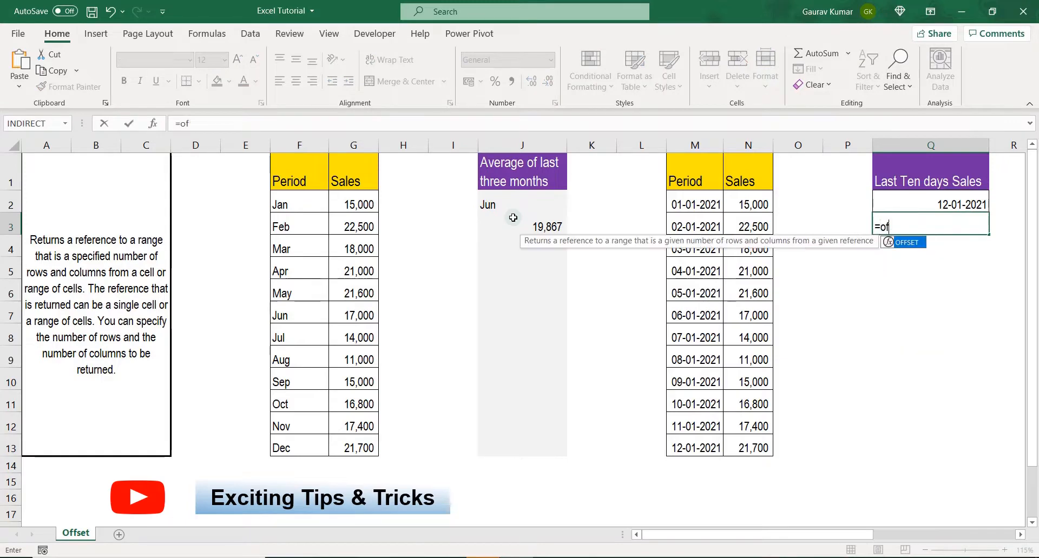
{"action": "type", "text": "f"}
{"action": "key", "text": "Tab"}
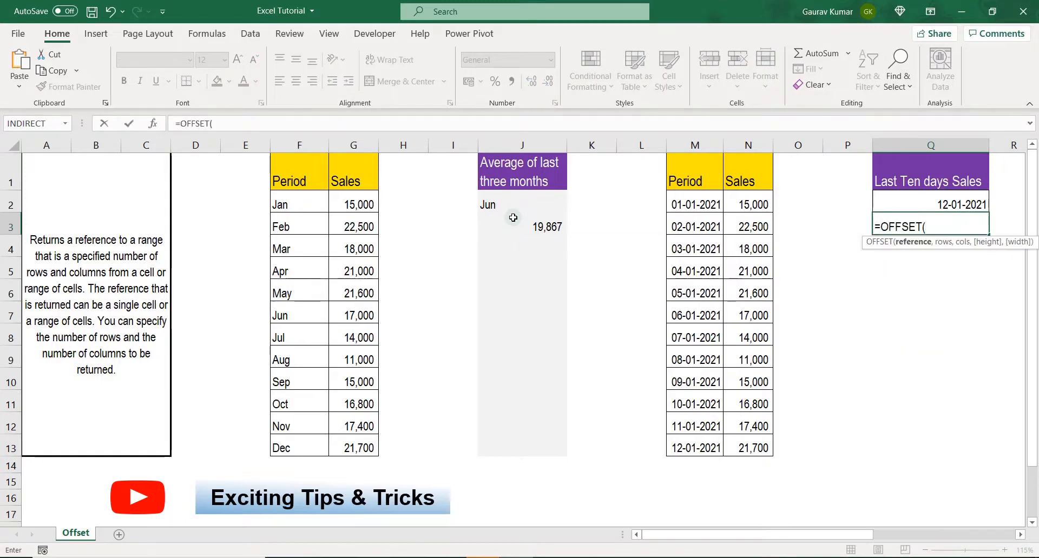
{"action": "key", "text": "Up"}
{"action": "key", "text": "Left"}
{"action": "key", "text": "Left"}
{"action": "key", "text": "Left"}
{"action": "key", "text": "Left"}
{"action": "key", "text": "Up"}
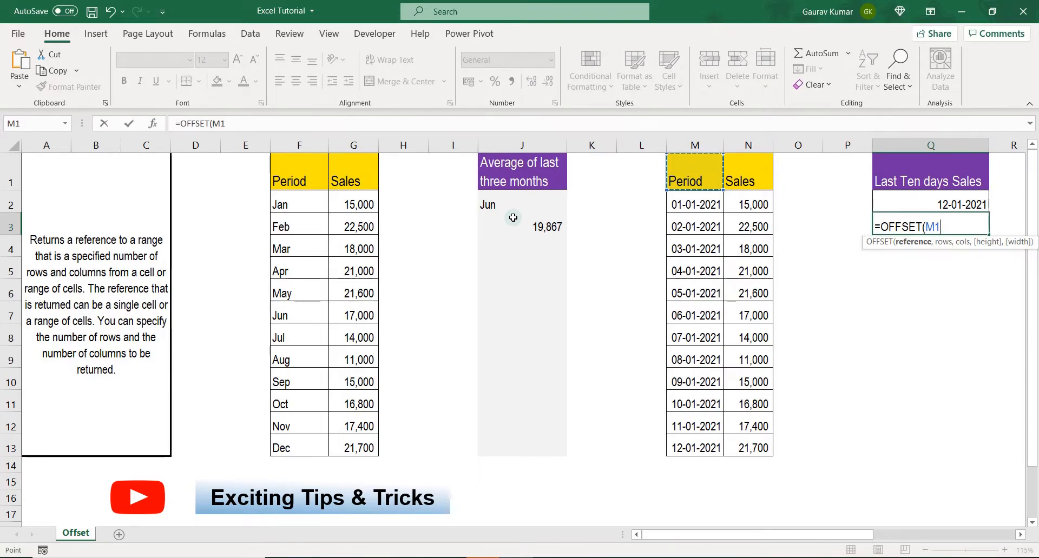
{"action": "key", "text": "Left"}
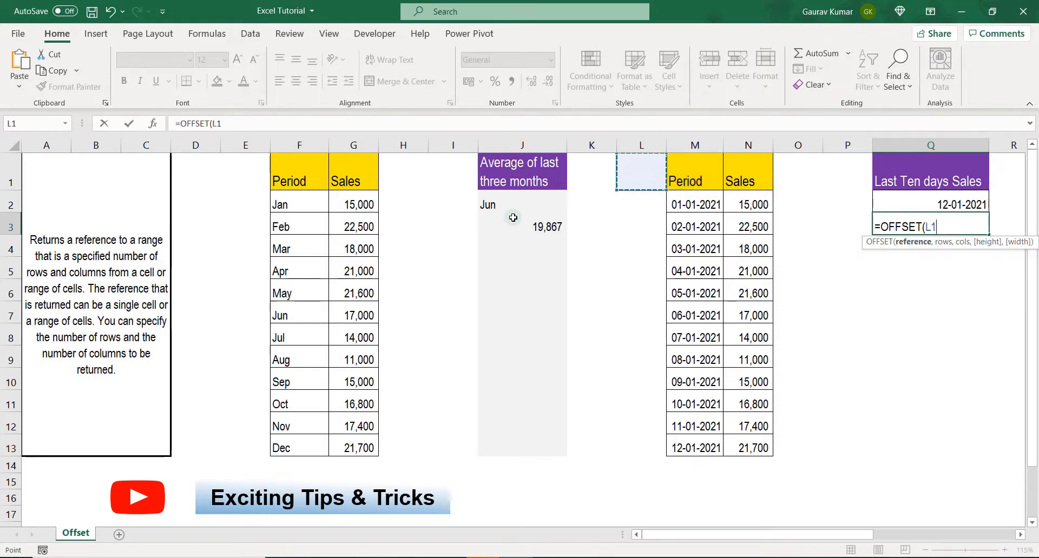
{"action": "key", "text": "F4"}
Add MATCH(Q2,M2:M13,0) as the rows argument to find the chosen date's exact position.
{"action": "type", "text": ",ma"}
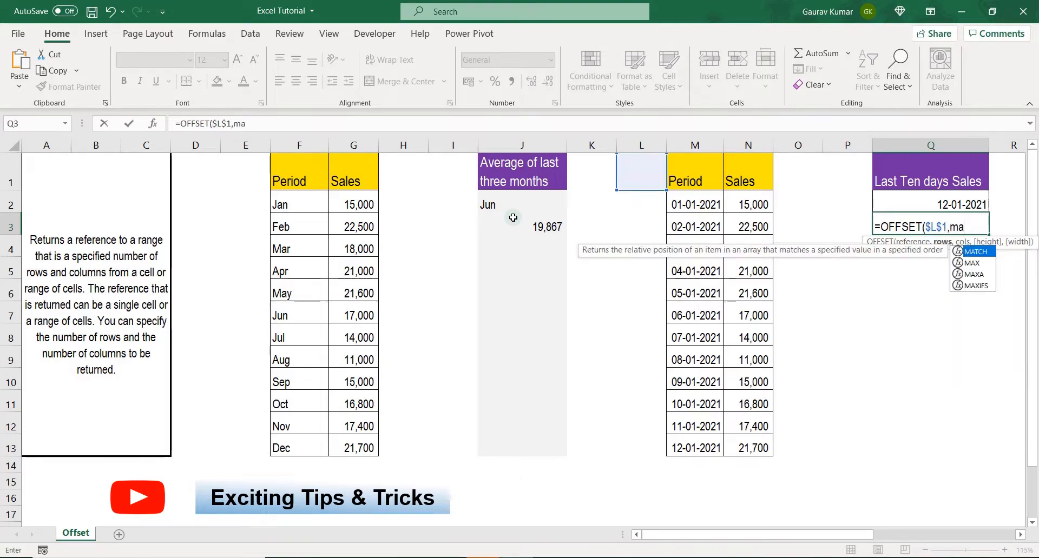
{"action": "type", "text": "tc"}
{"action": "key", "text": "Tab"}
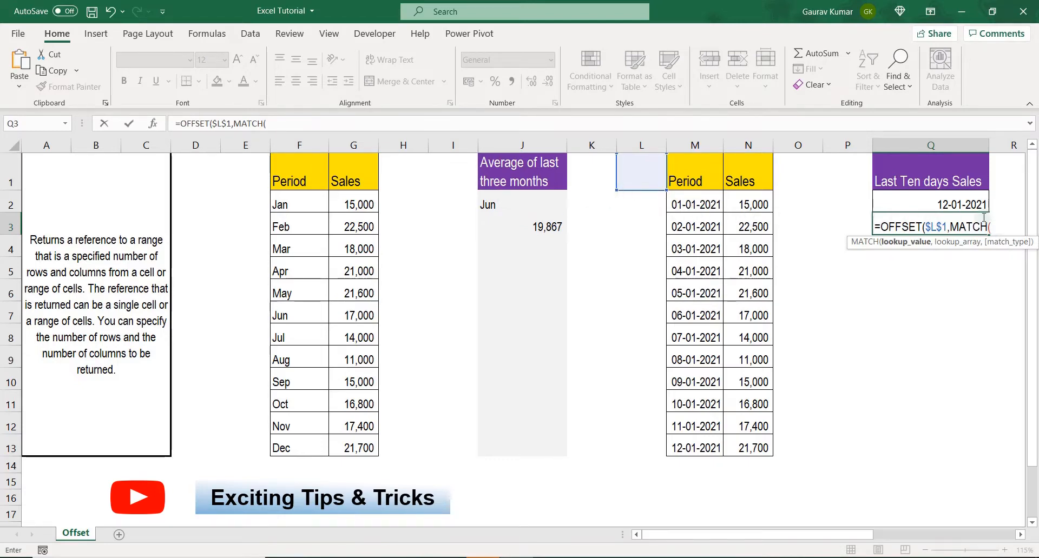
{"action": "left_click", "coordinate": [954, 203]}
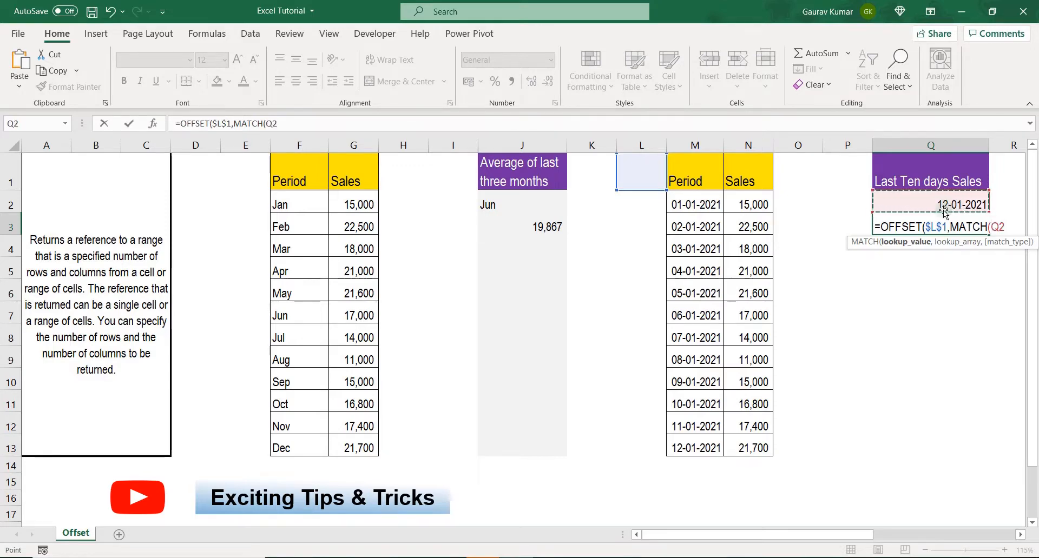
{"action": "type", "text": ","}
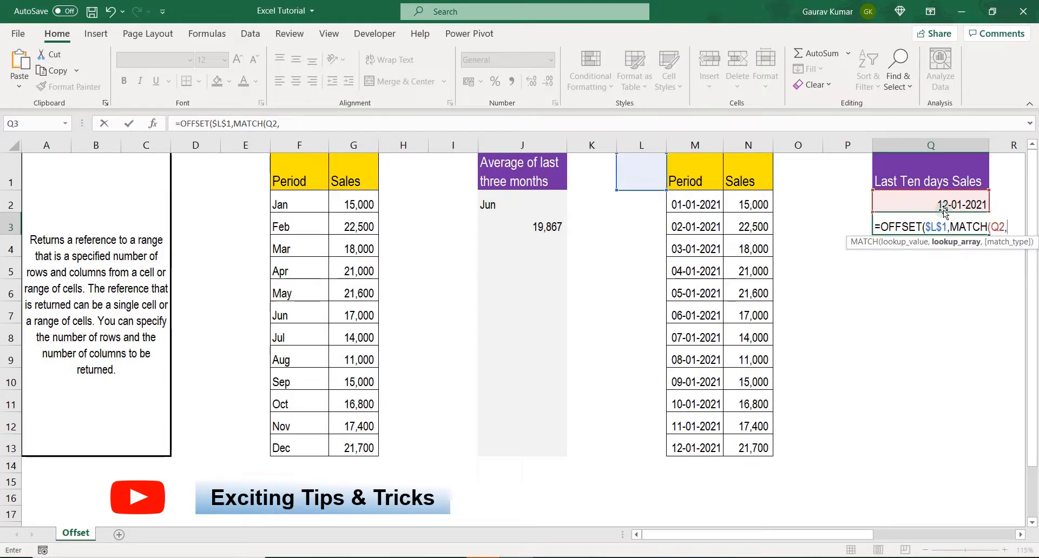
{"action": "left_click_drag", "start_coordinate": [686, 205], "coordinate": [688, 447]}
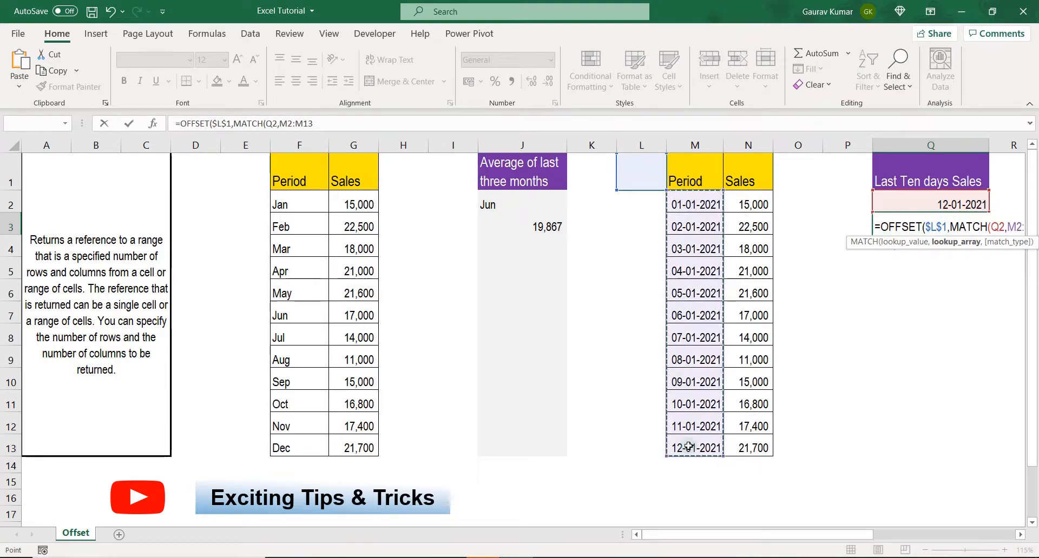
{"action": "scroll", "coordinate": [874, 523], "scroll_direction": "right", "scroll_amount": 2}
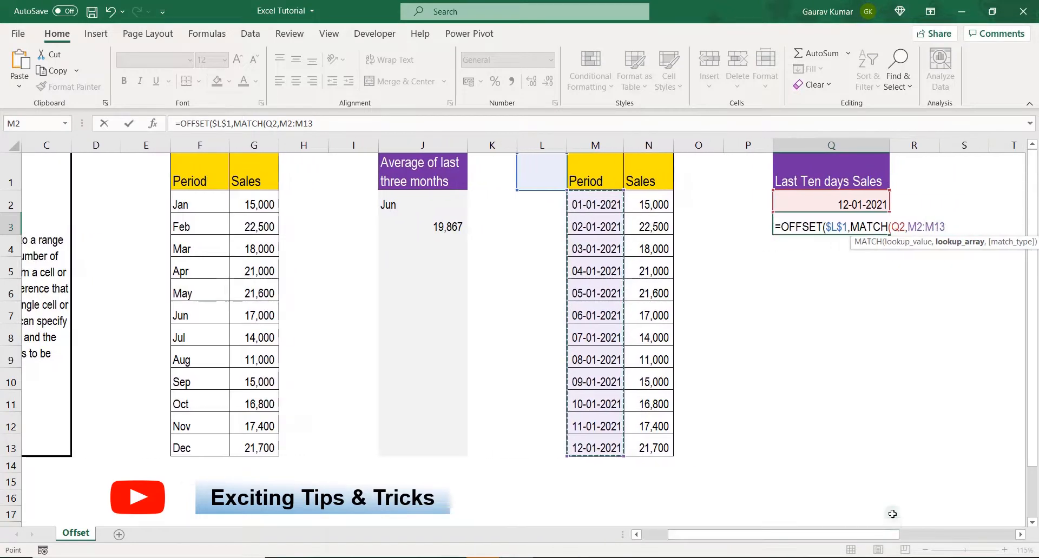
{"action": "type", "text": ",0"}
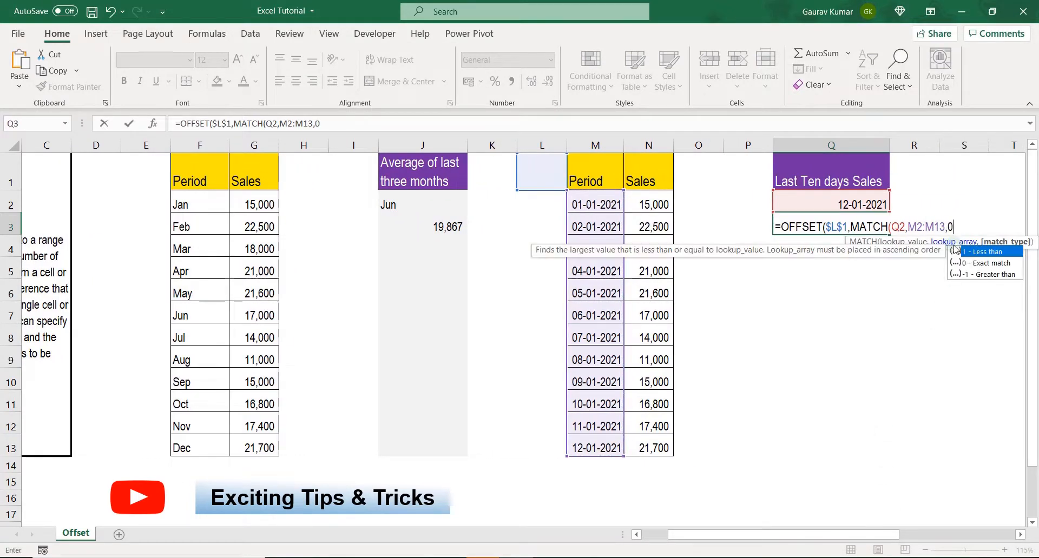
{"action": "type", "text": ")"}
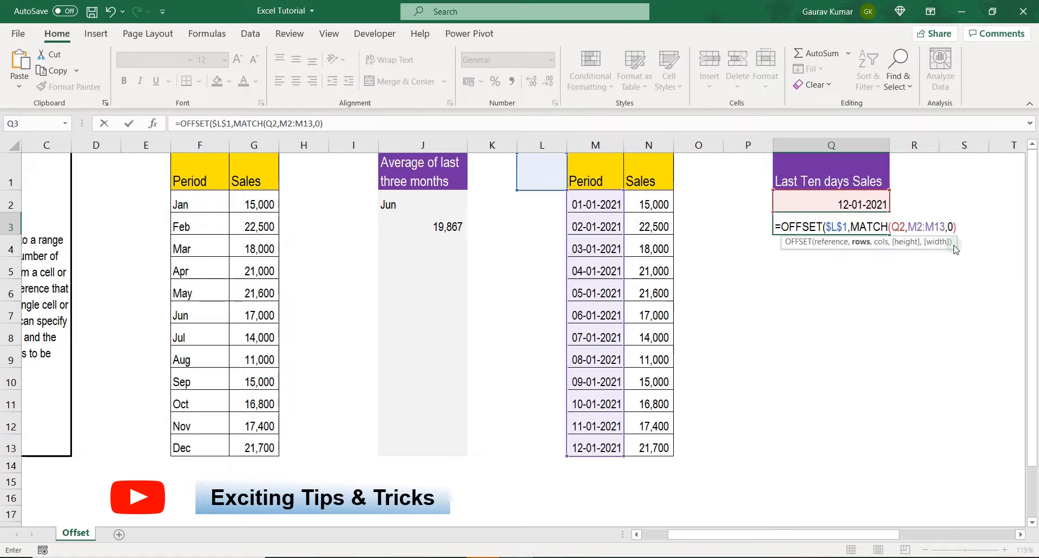
Complete the OFFSET formula with 2 columns, a height of -10 and a width of 1, and enter it in Q3.
{"action": "type", "text": ","}
{"action": "type", "text": "2"}
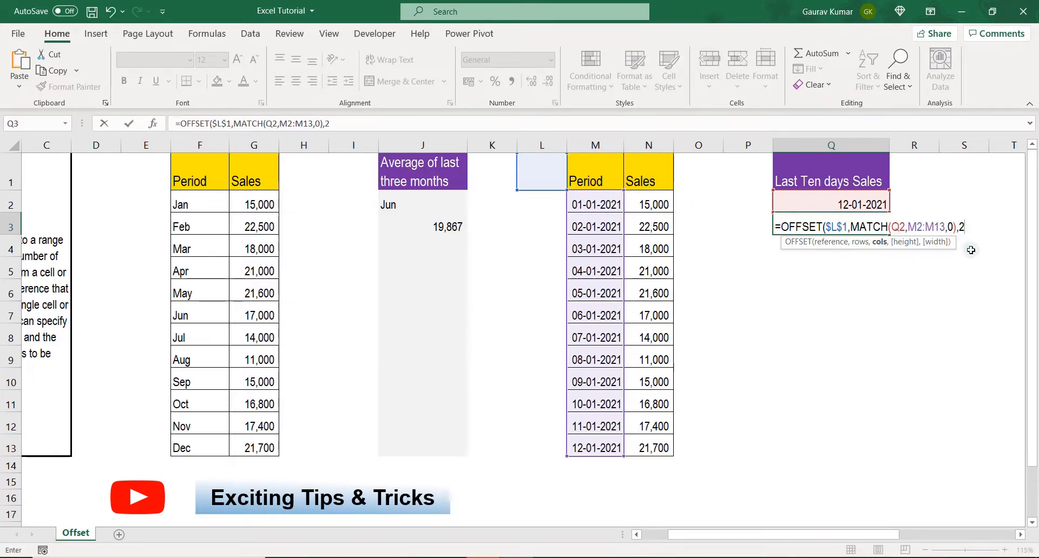
{"action": "type", "text": ","}
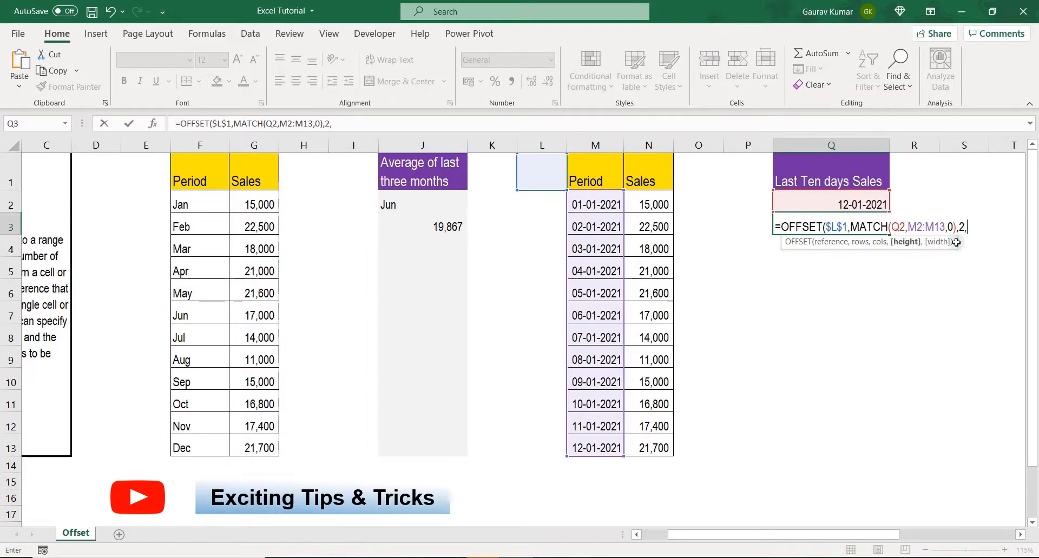
{"action": "type", "text": "-10,1)"}
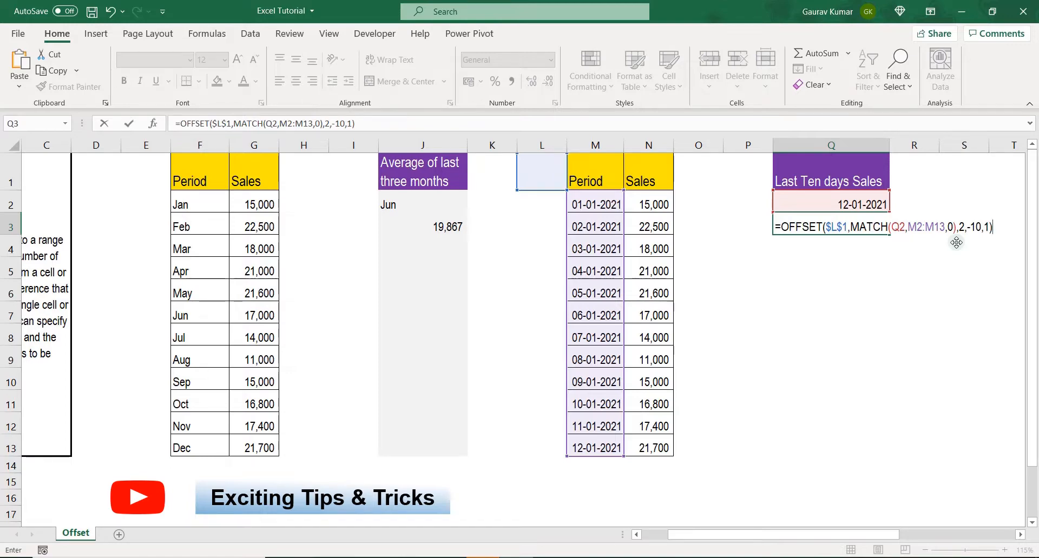
{"action": "key", "text": "ctrl+Return"}
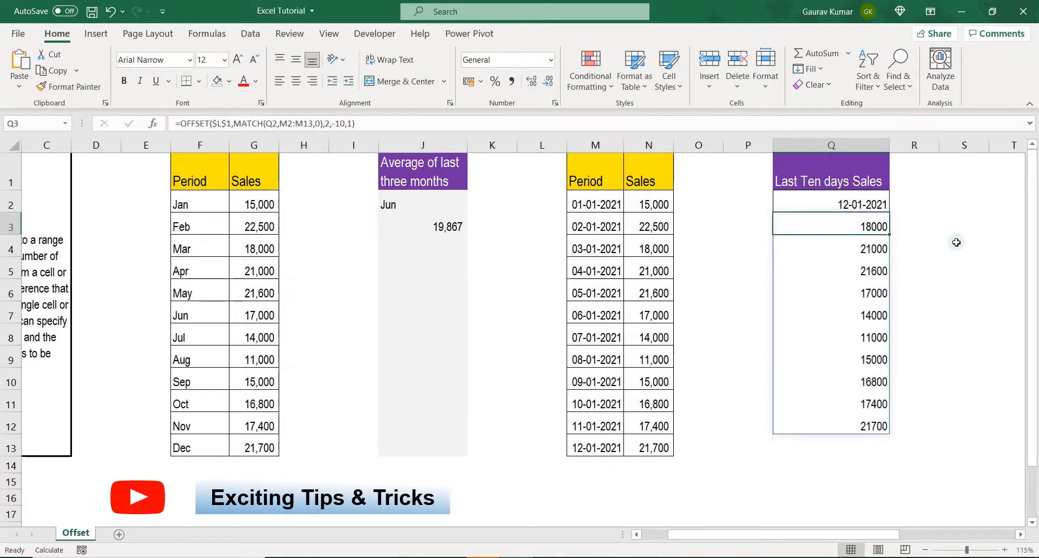
Wrap the OFFSET formula in Q3 in a SUM function to total the ten days' sales.
{"action": "key", "text": "F2"}
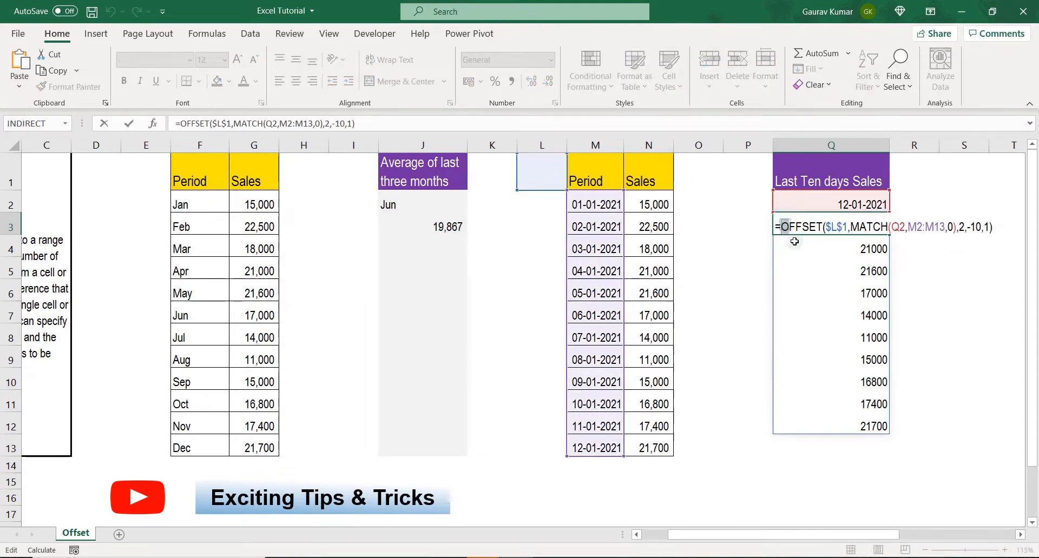
{"action": "left_click", "coordinate": [780, 229]}
{"action": "type", "text": "SUM("}
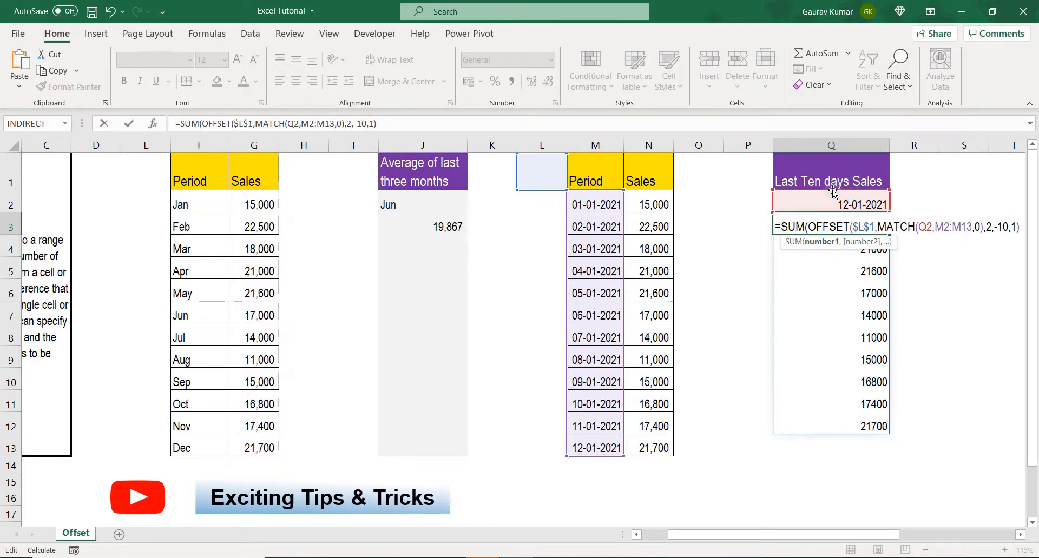
{"action": "left_click", "coordinate": [1021, 227]}
{"action": "type", "text": ")"}
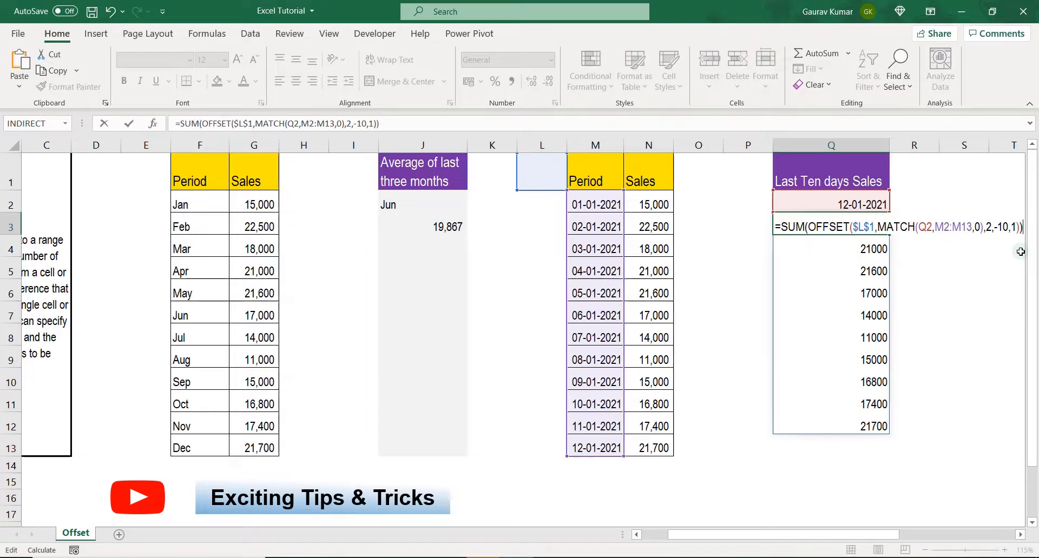
{"action": "key", "text": "Return"}
{"action": "key", "text": "Up"}
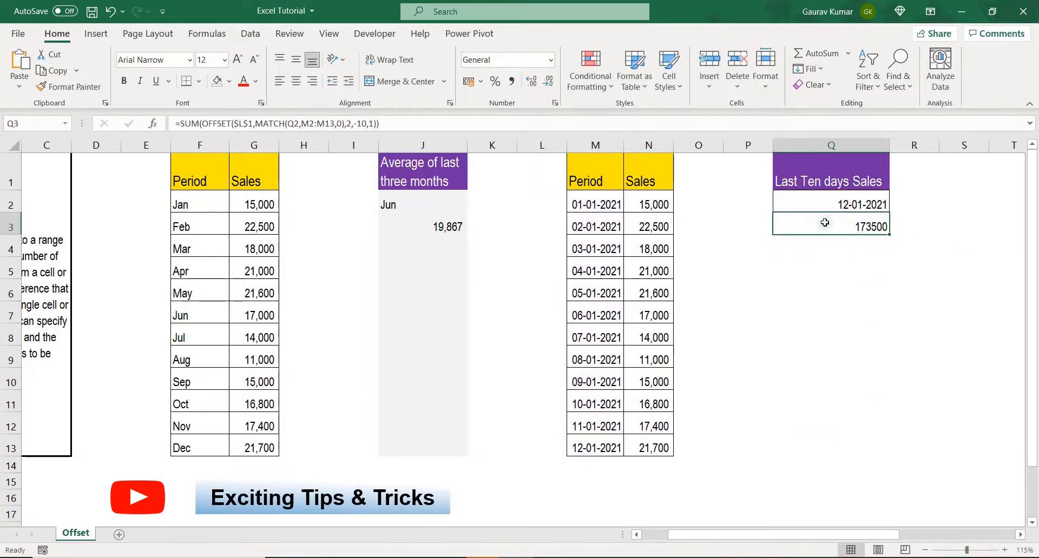
Check the Q3 total against the sum of the ten daily sales in N4:N13.
{"action": "left_click", "coordinate": [842, 206]}
{"action": "left_click", "coordinate": [578, 448]}
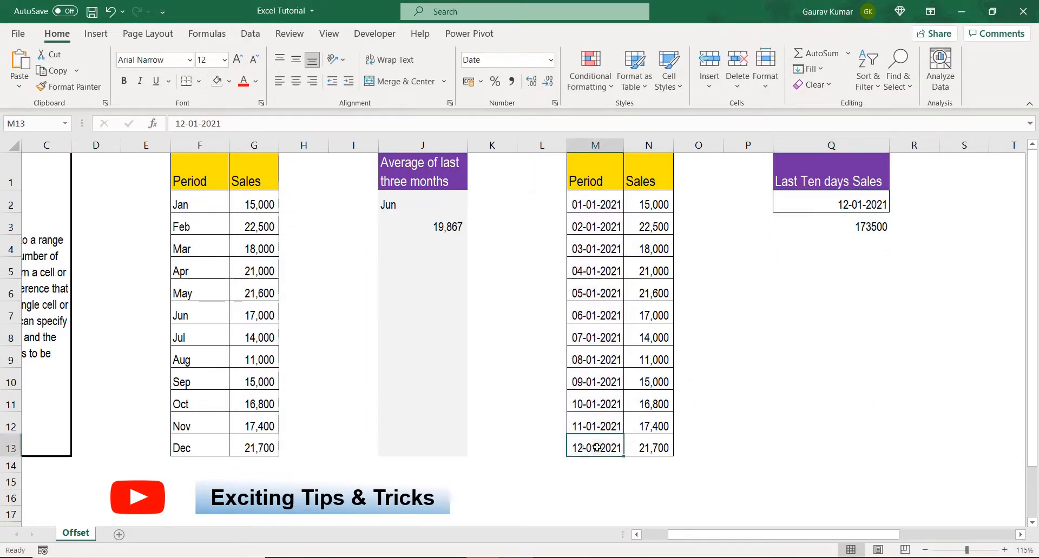
{"action": "left_click_drag", "start_coordinate": [649, 449], "coordinate": [647, 246]}
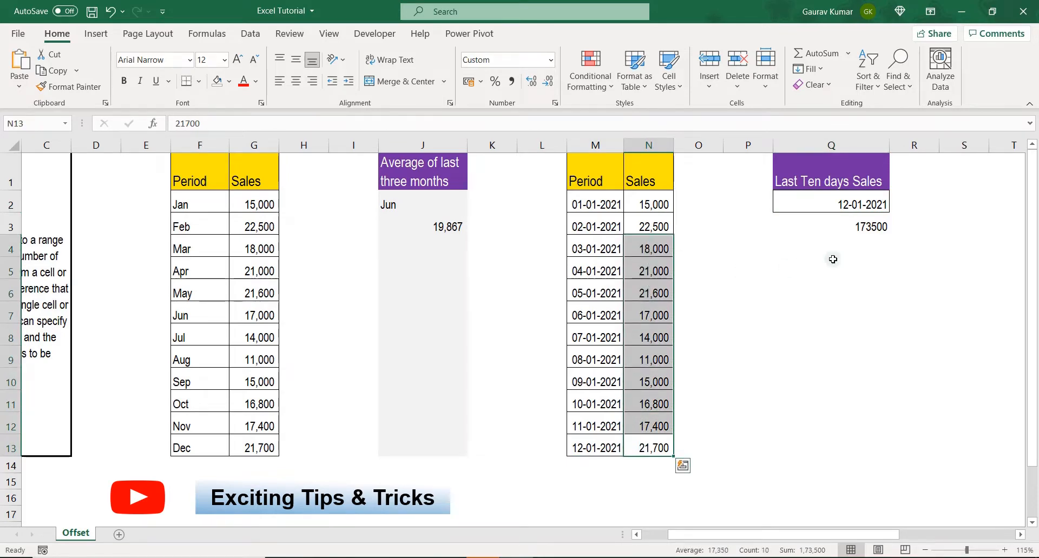
Format the total in Q3 with the comma style and no decimal places.
{"action": "left_click", "coordinate": [853, 229]}
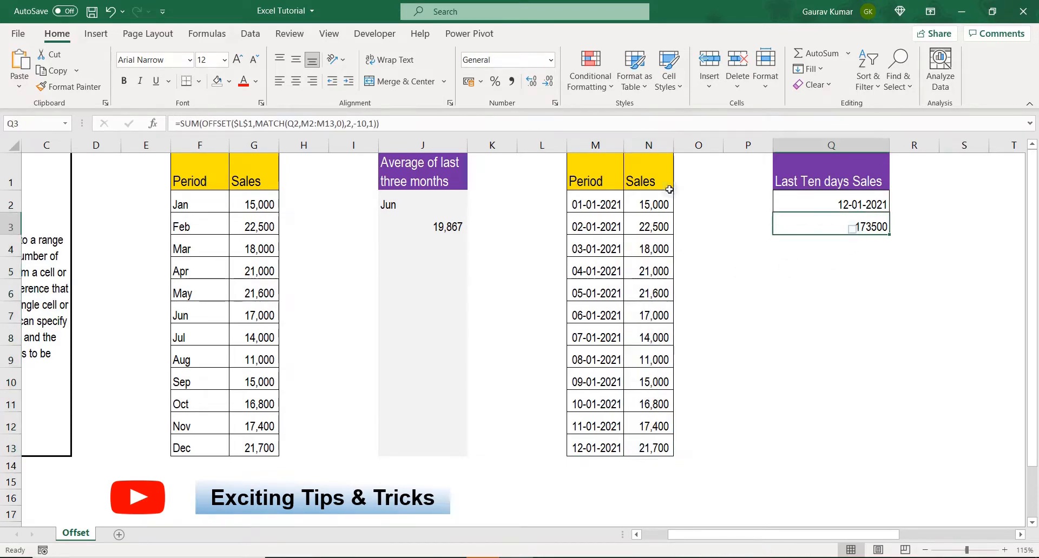
{"action": "left_click", "coordinate": [512, 81]}
{"action": "left_click", "coordinate": [549, 81]}
{"action": "left_click", "coordinate": [548, 81]}
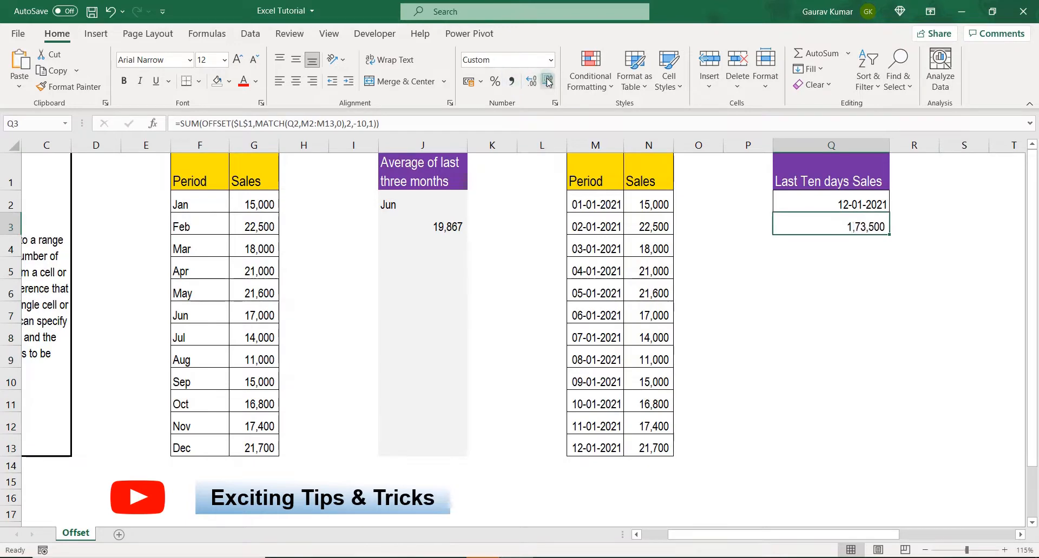
{"action": "left_click", "coordinate": [820, 324]}
Copy the date 09-01-2021 from M10 and paste it into Q2 as values only.
{"action": "left_click", "coordinate": [839, 206]}
{"action": "left_click", "coordinate": [607, 380]}
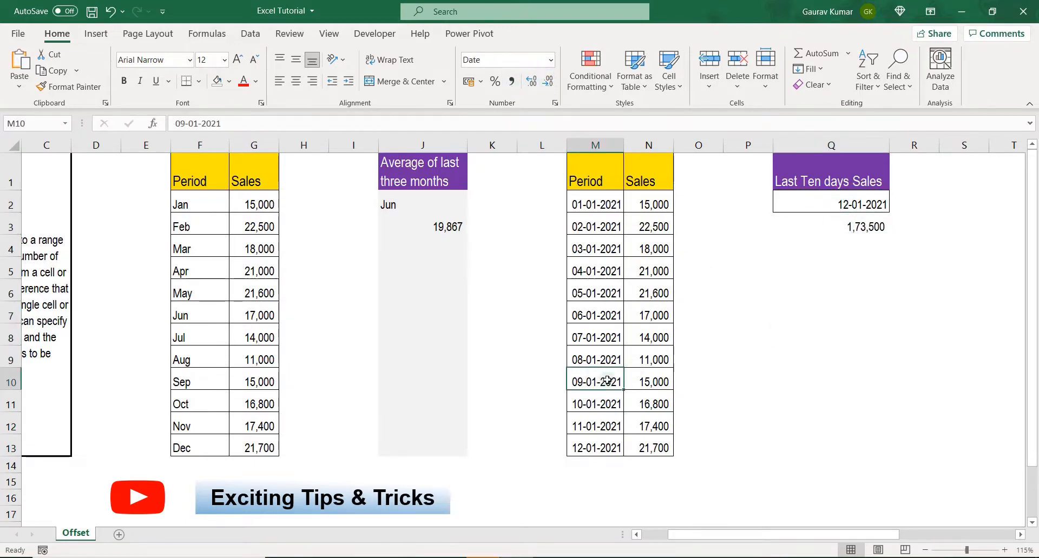
{"action": "key", "text": "ctrl+c"}
{"action": "left_click", "coordinate": [848, 199]}
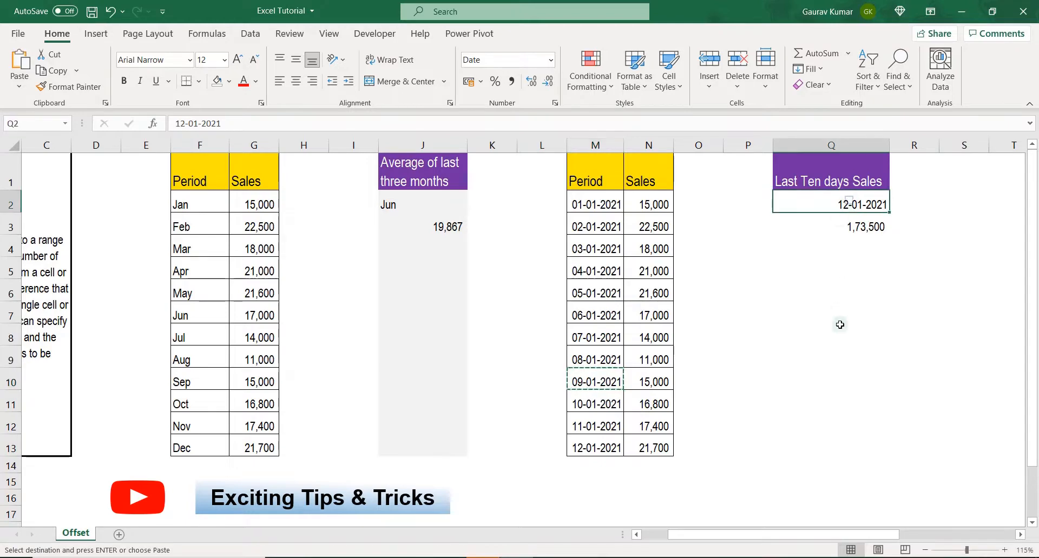
{"action": "key", "text": "ctrl+alt+v"}
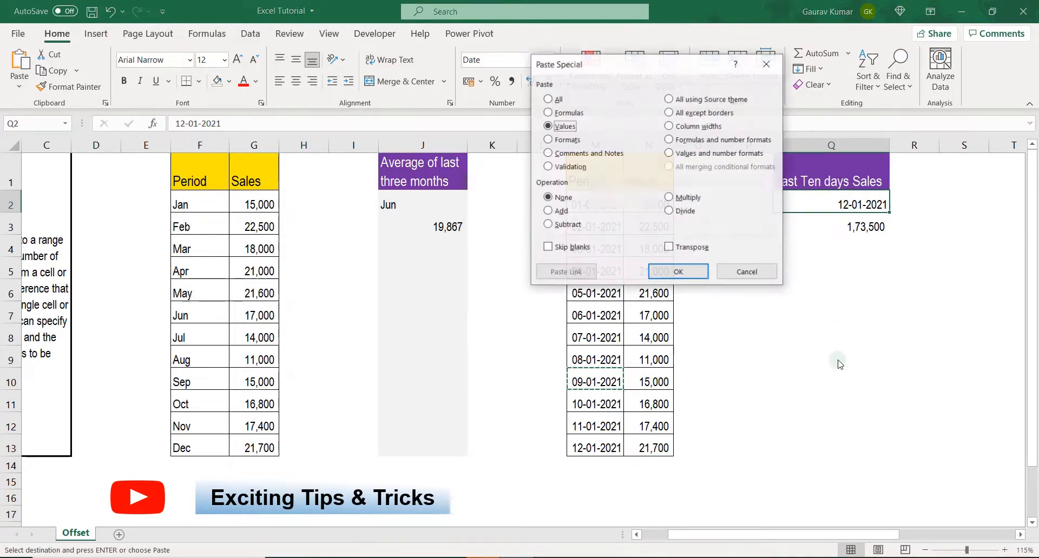
{"action": "key", "text": "v"}
{"action": "key", "text": "Return"}
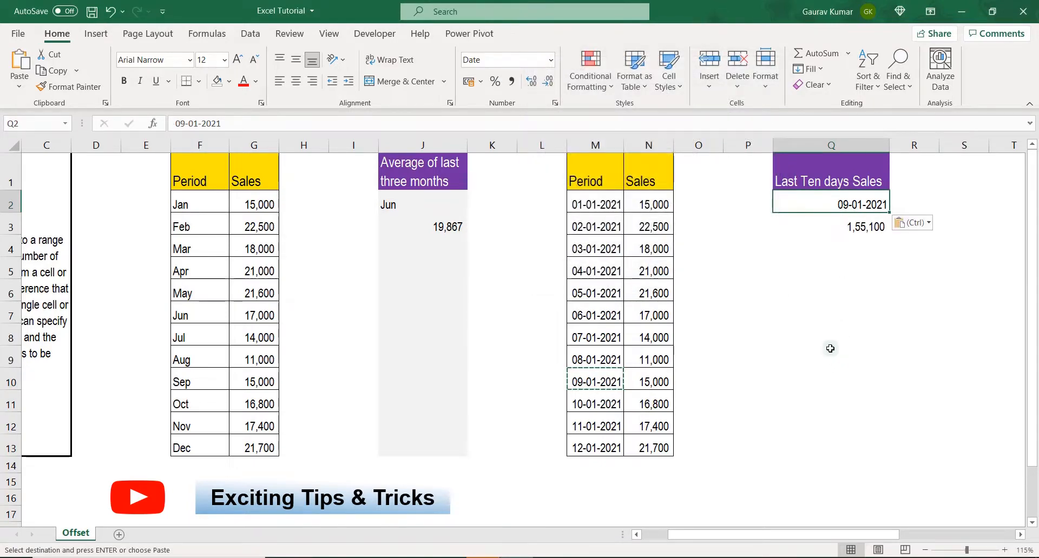
Compare the Q3 total with the sum of the sales up to 09-01-2021 in N2:N10.
{"action": "left_click", "coordinate": [838, 231]}
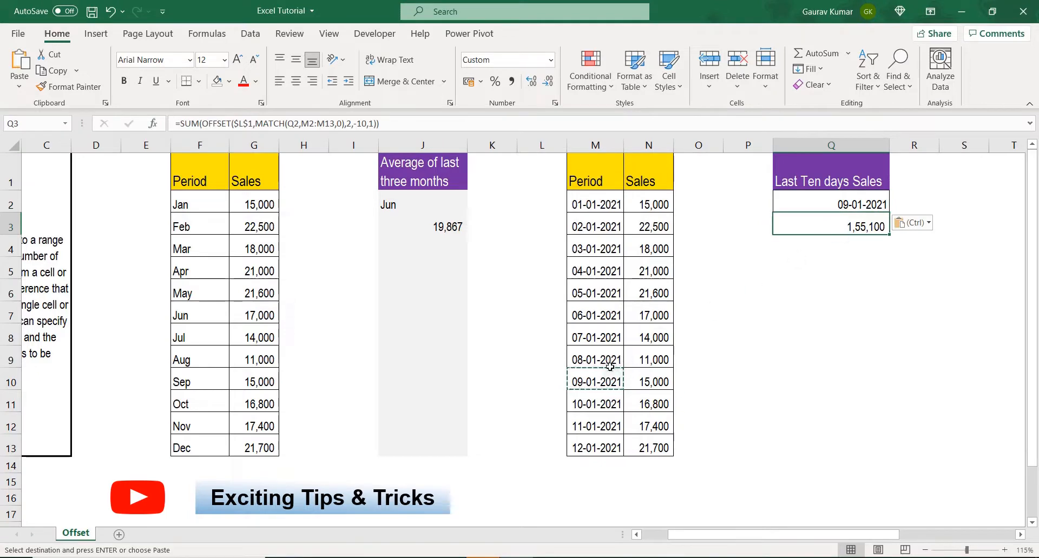
{"action": "left_click_drag", "start_coordinate": [639, 380], "coordinate": [644, 208]}
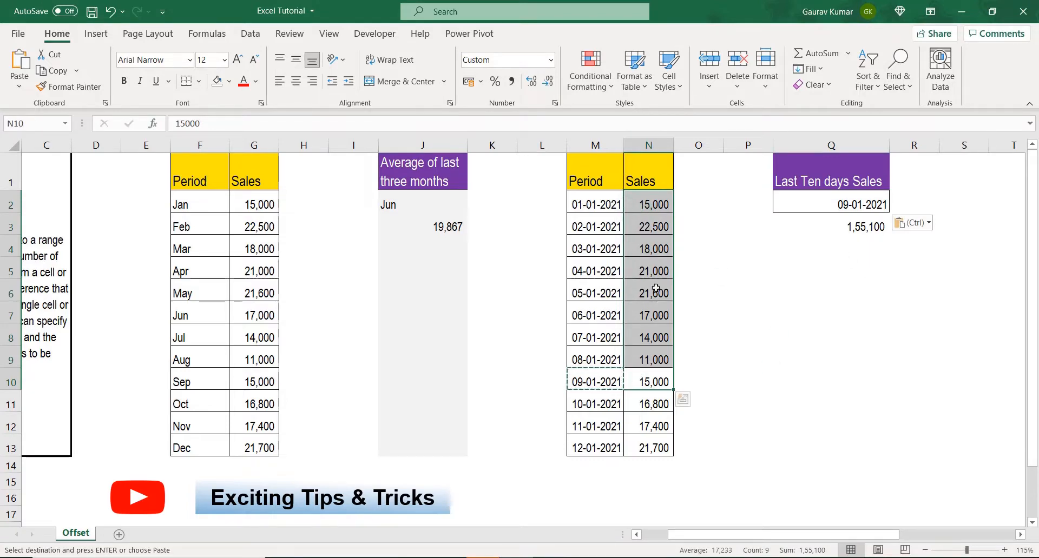
Copy the date 11-01-2021 from M12 and paste it into Q2 as values only.
{"action": "left_click", "coordinate": [826, 229]}
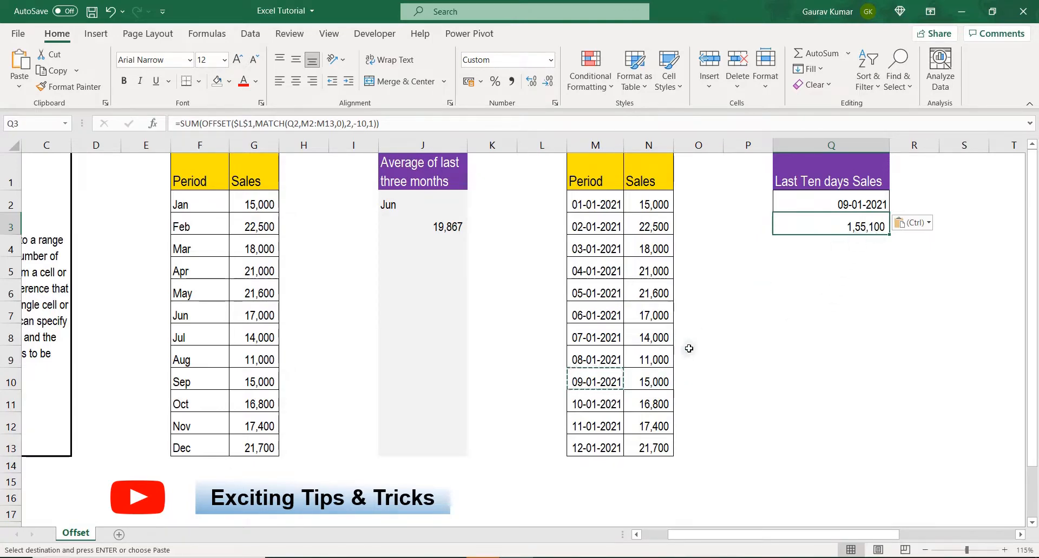
{"action": "left_click", "coordinate": [582, 423]}
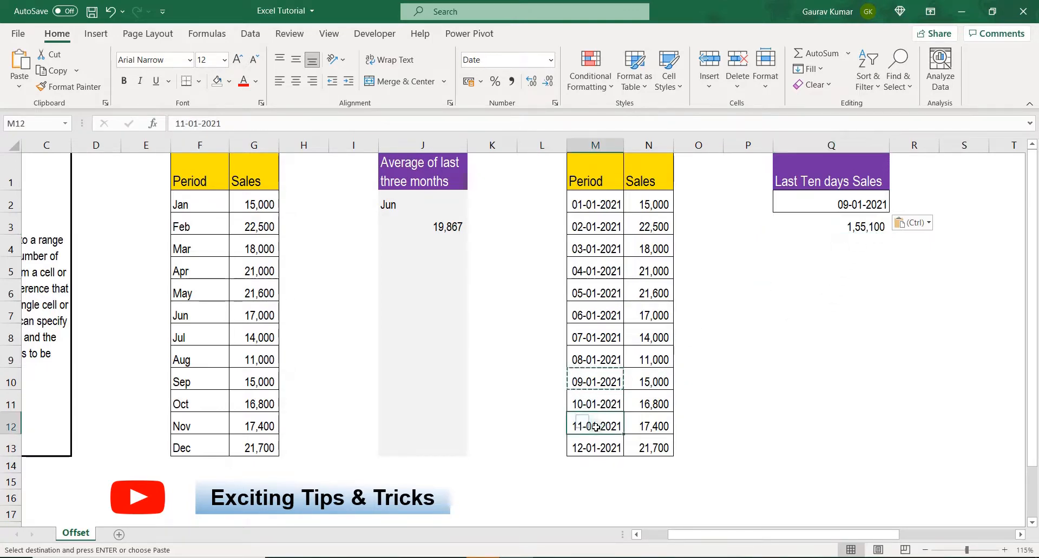
{"action": "key", "text": "ctrl+c"}
{"action": "left_click", "coordinate": [802, 208]}
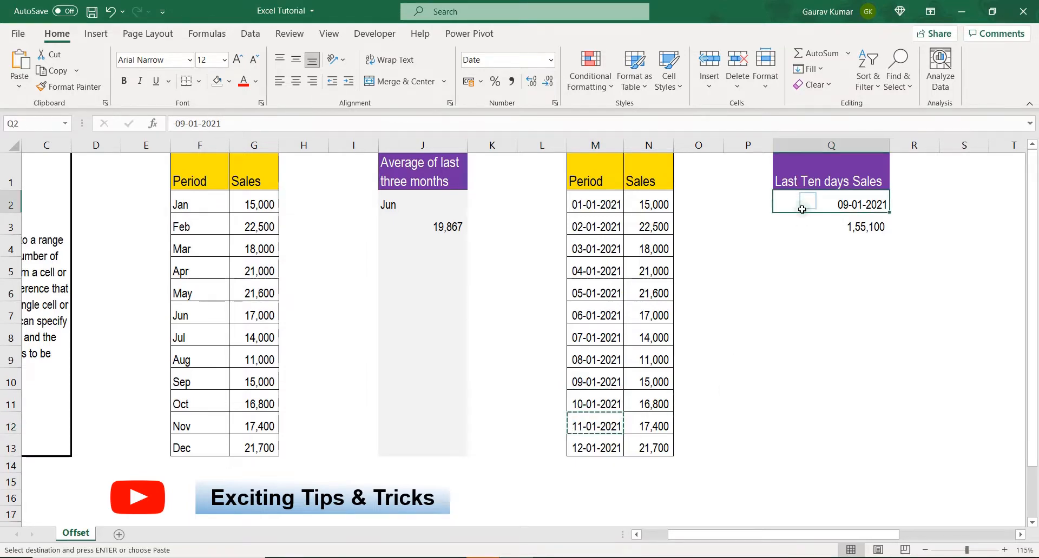
{"action": "key", "text": "alt+e"}
{"action": "key", "text": "s"}
{"action": "key", "text": "v"}
{"action": "key", "text": "Return"}
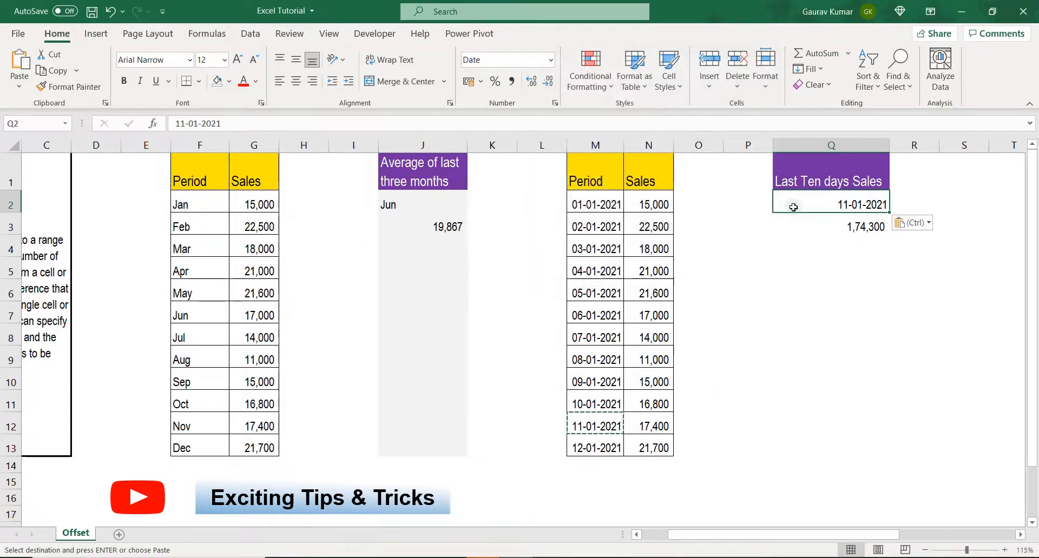
Compare the Q3 total with the sum of the ten daily sales in N3:N12.
{"action": "left_click", "coordinate": [796, 225]}
{"action": "left_click", "coordinate": [643, 428]}
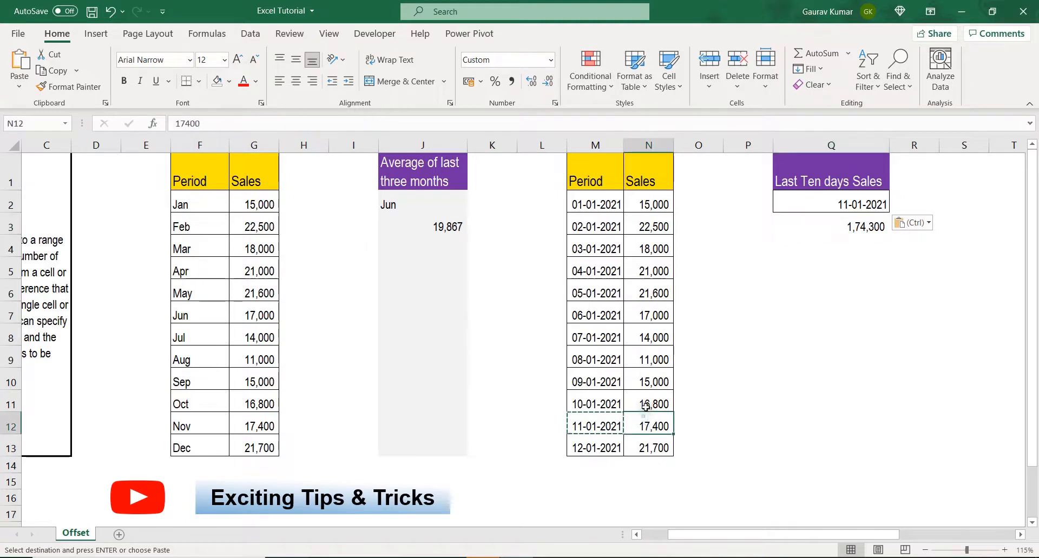
{"action": "left_click_drag", "start_coordinate": [646, 407], "coordinate": [640, 227]}
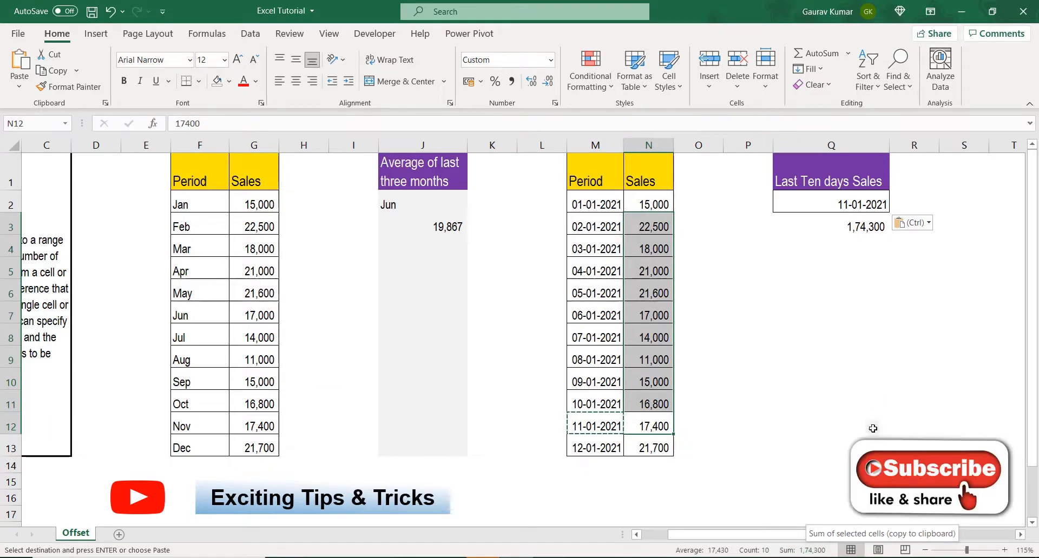
{"action": "left_click", "coordinate": [831, 222]}
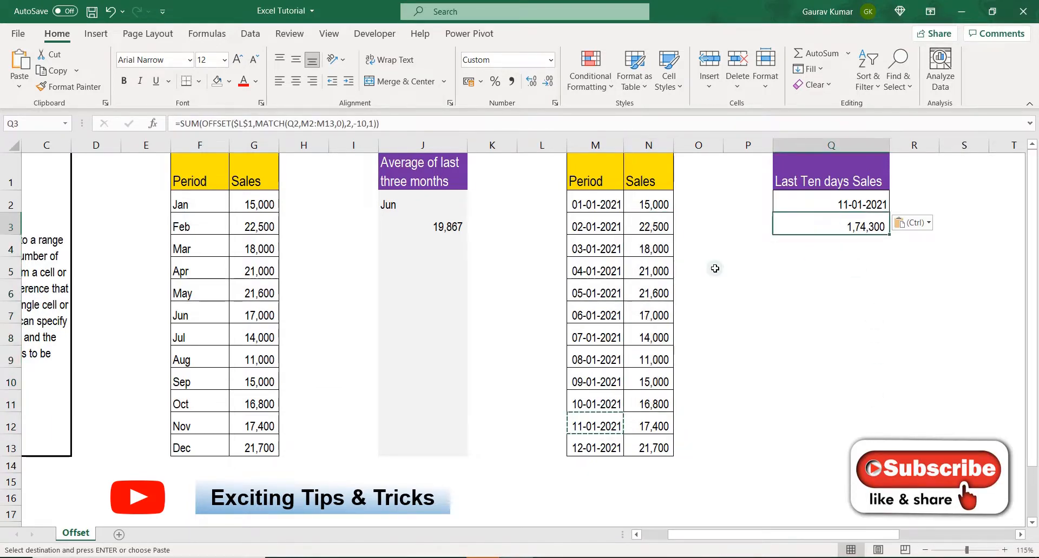
Return to the OFFSET function description in the merged cell A1 at the start of the sheet.
{"action": "key", "text": "ctrl+Left"}
{"action": "key", "text": "ctrl+Left"}
{"action": "key", "text": "ctrl+Left"}
{"action": "key", "text": "ctrl+Left"}
{"action": "key", "text": "ctrl+Left"}
{"action": "key", "text": "ctrl+Left"}
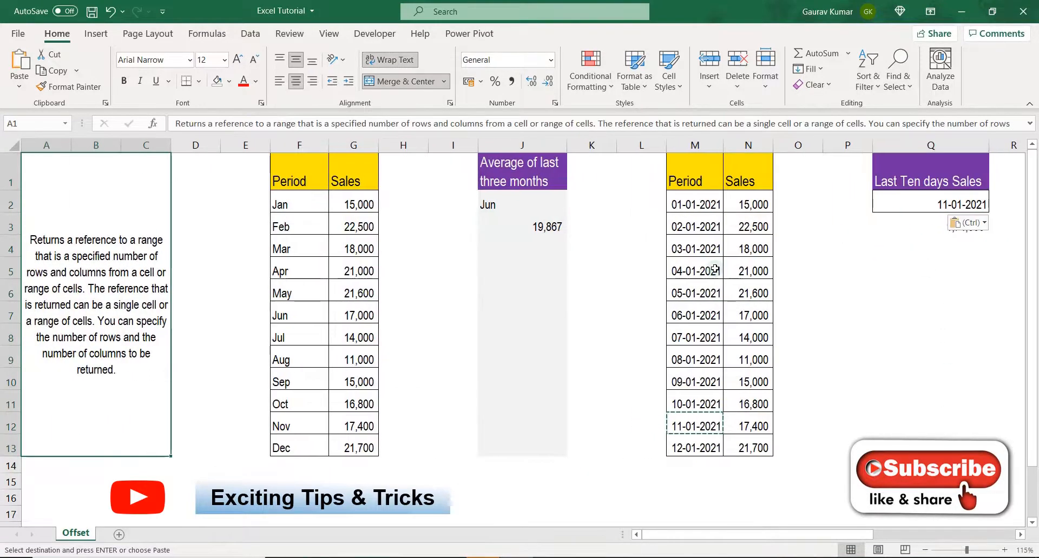